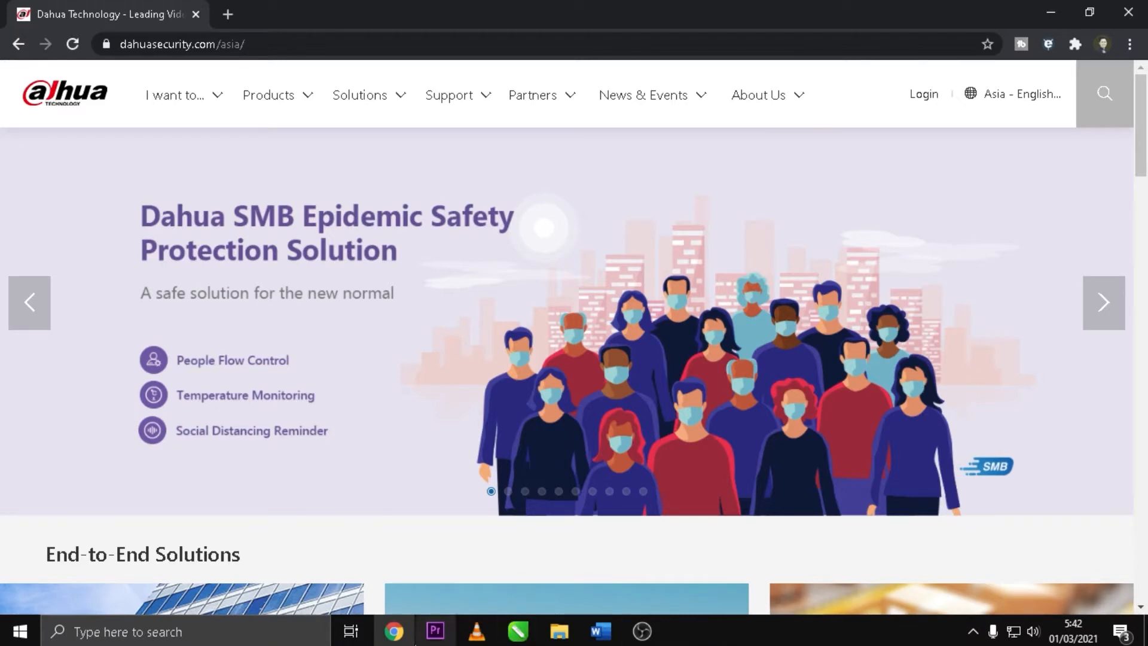
Step: Search the Start menu for 'too' and launch the ToolBox best match
click(237, 633)
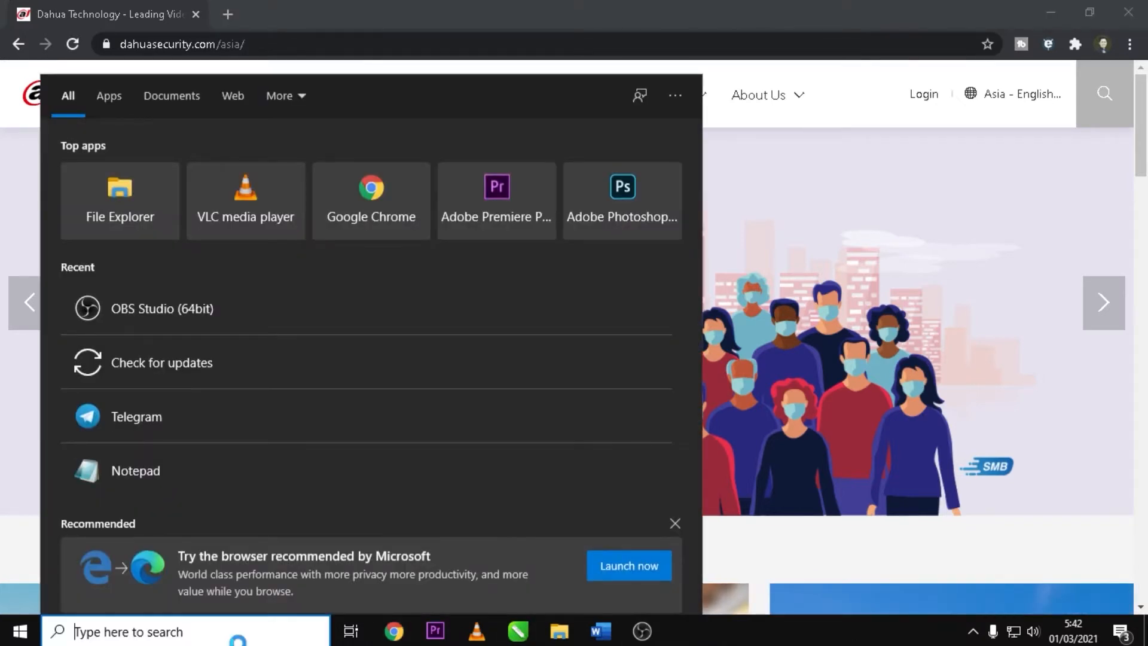
text(too)
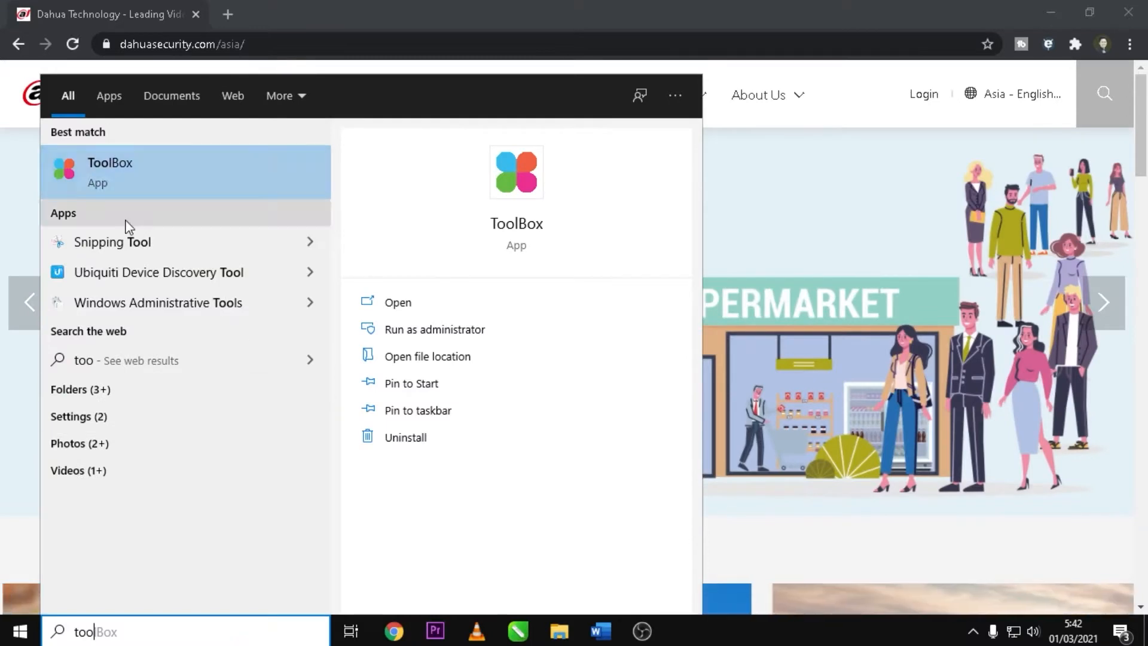
click(130, 169)
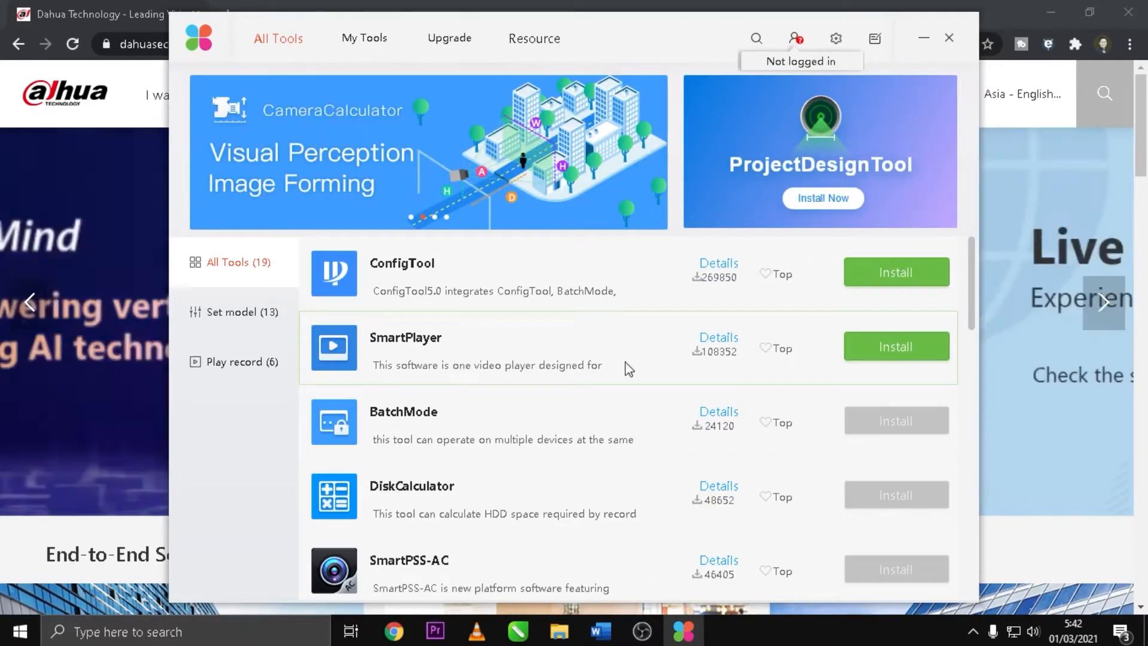
Step: Sign in to the ToolBox account by entering the account e-mail and password
scroll(778, 509, down, 1)
scroll(787, 478, up, 1)
click(795, 41)
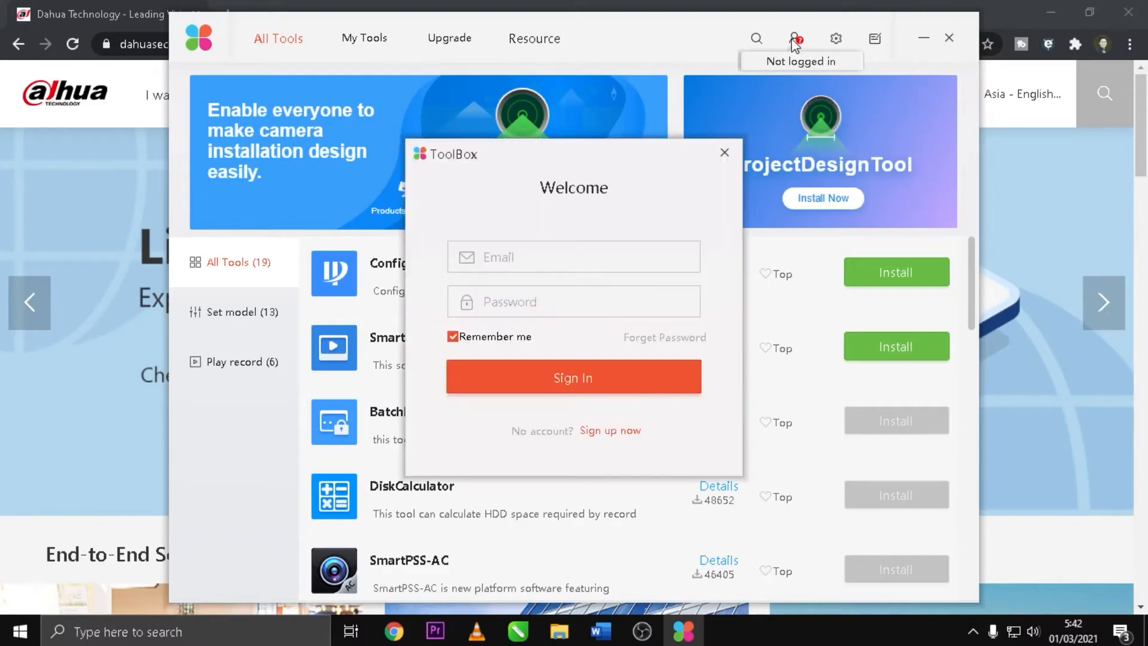
click(537, 263)
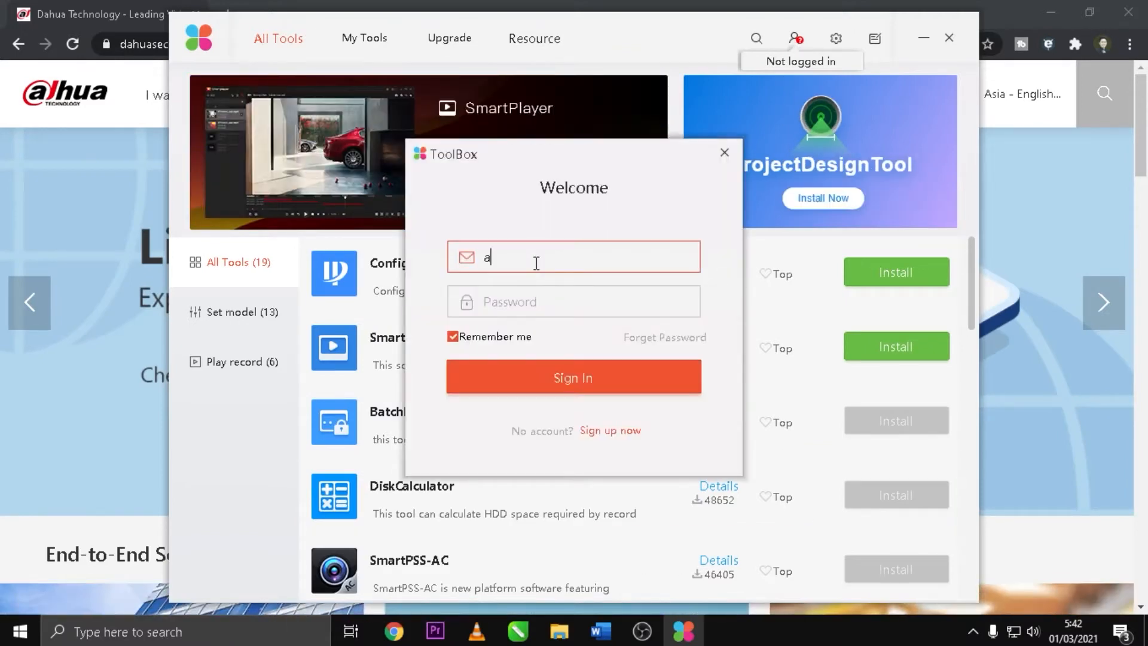
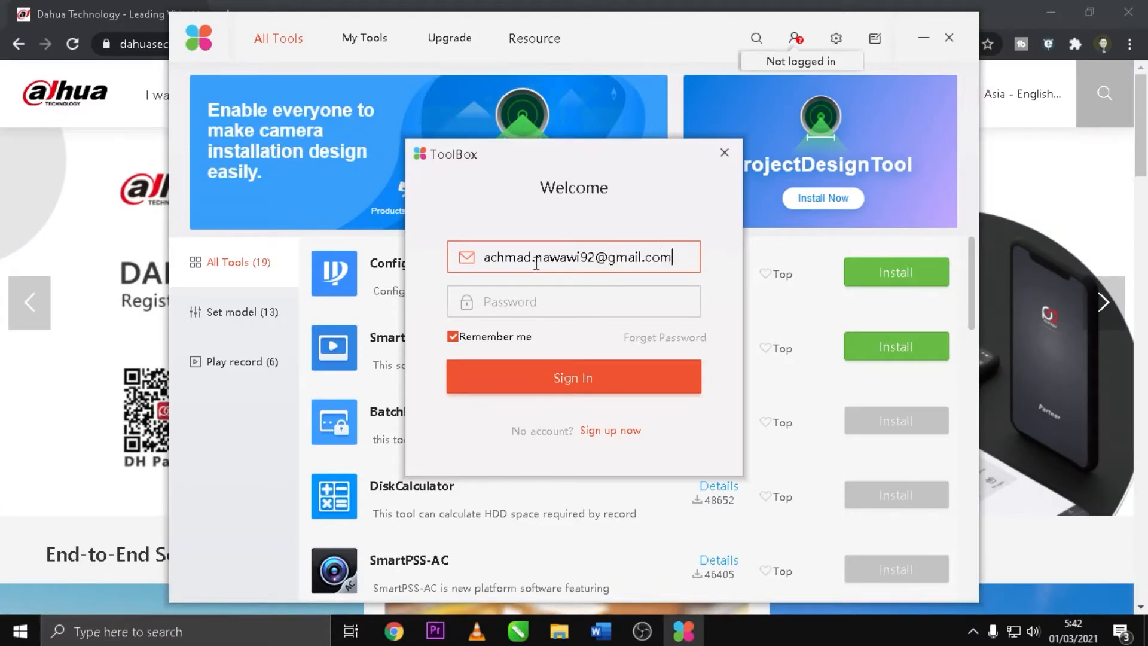
key(Tab)
text(aaaaaaaaaaa)
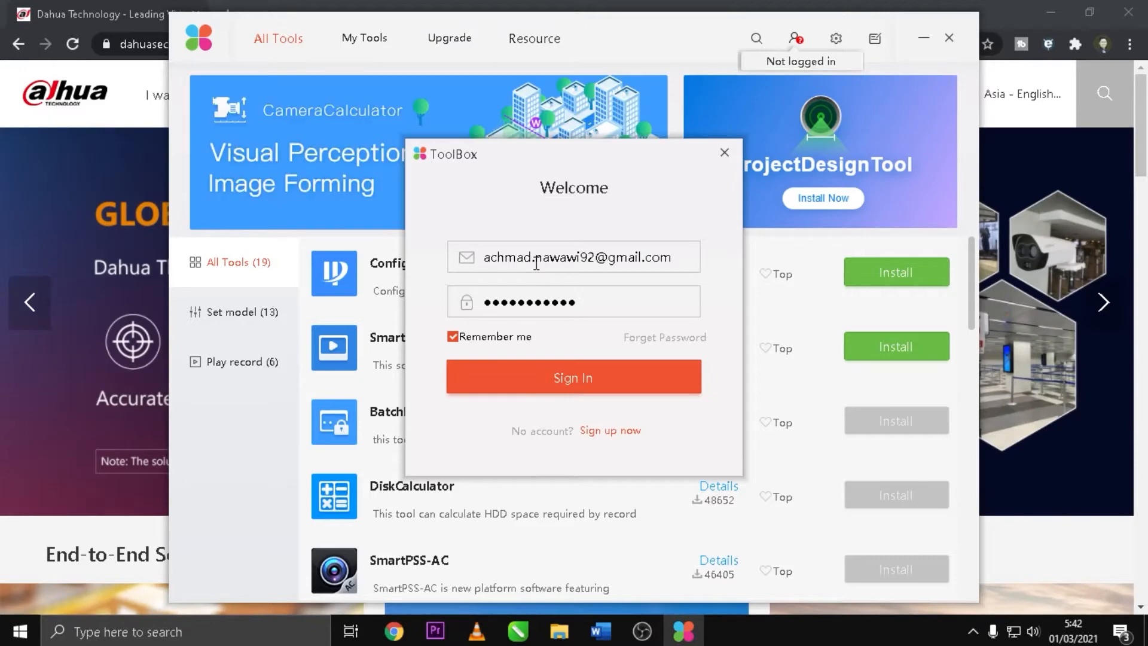
click(568, 389)
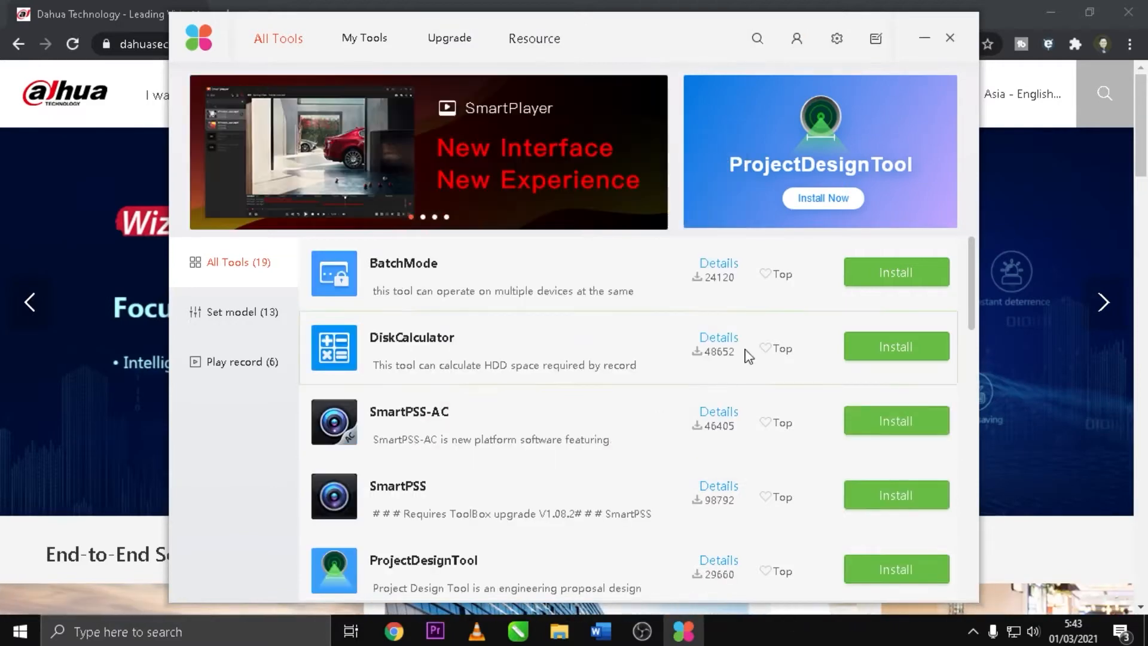
Step: Browse the All Tools list and confirm My Tools has nothing downloaded
scroll(902, 413, down, 10)
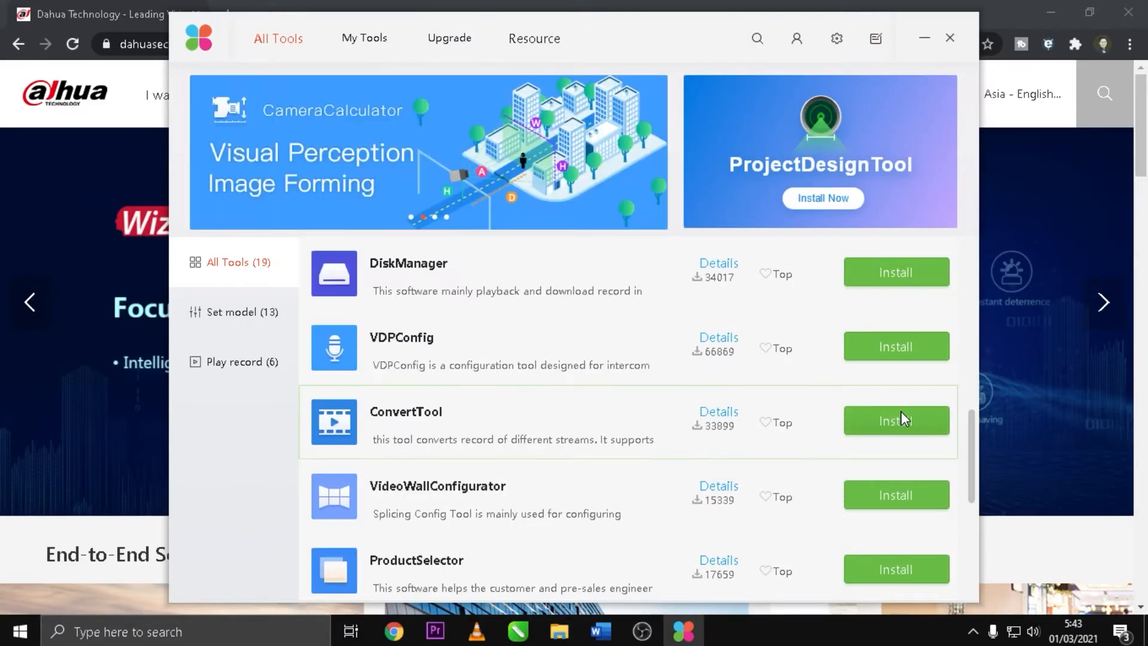
scroll(902, 413, up, 10)
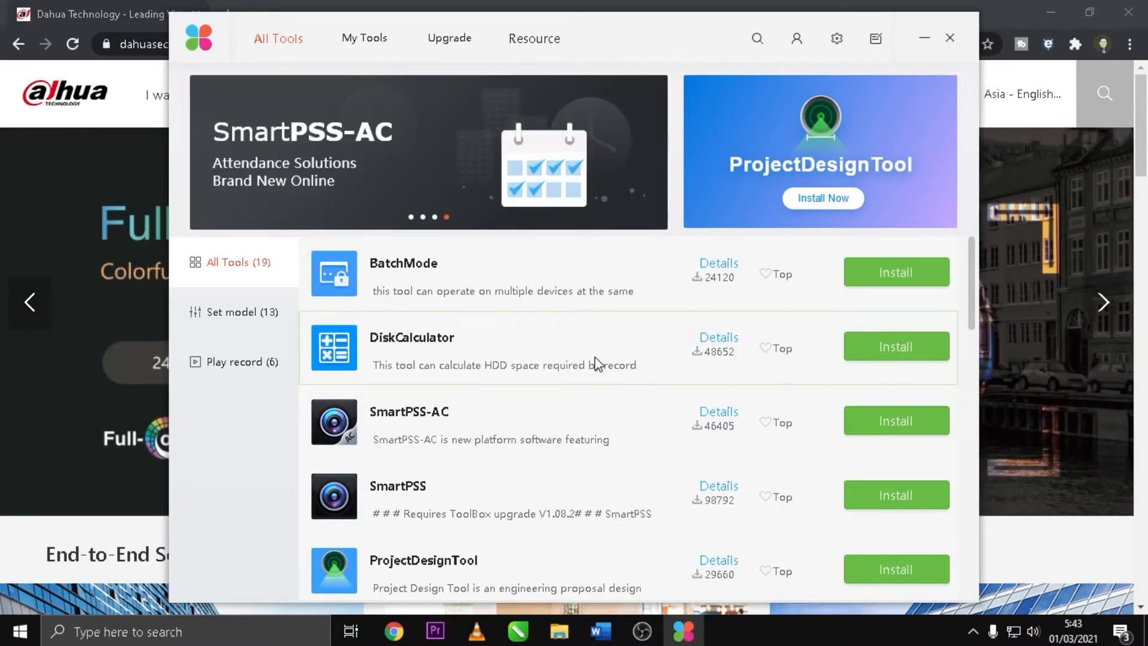
scroll(747, 382, down, 10)
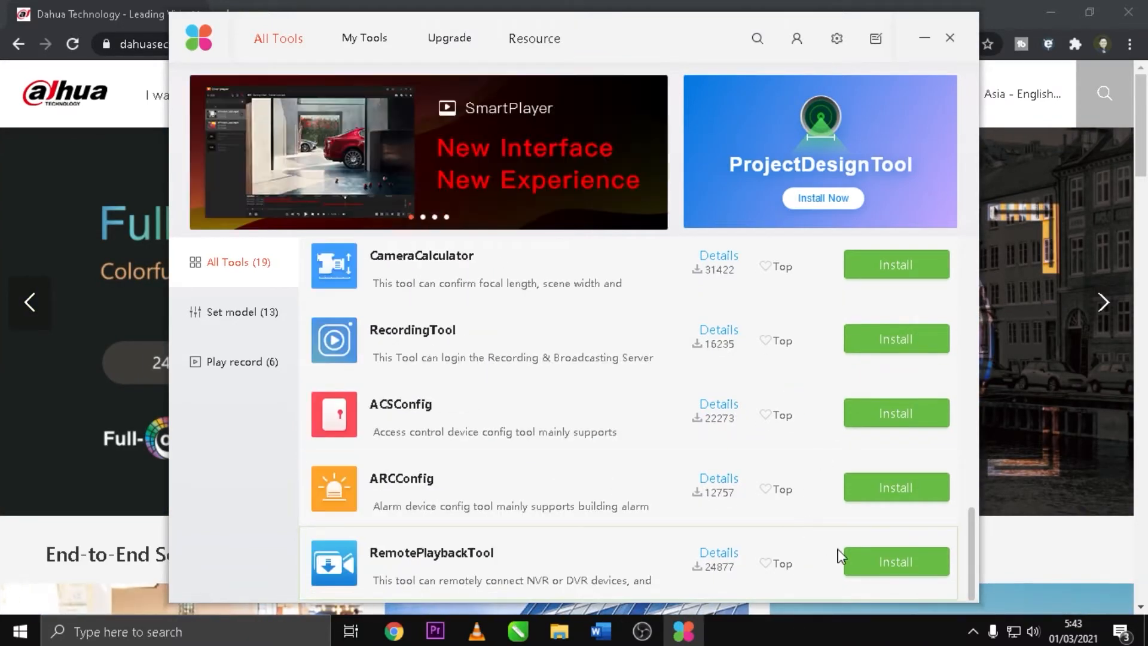
scroll(895, 549, up, 10)
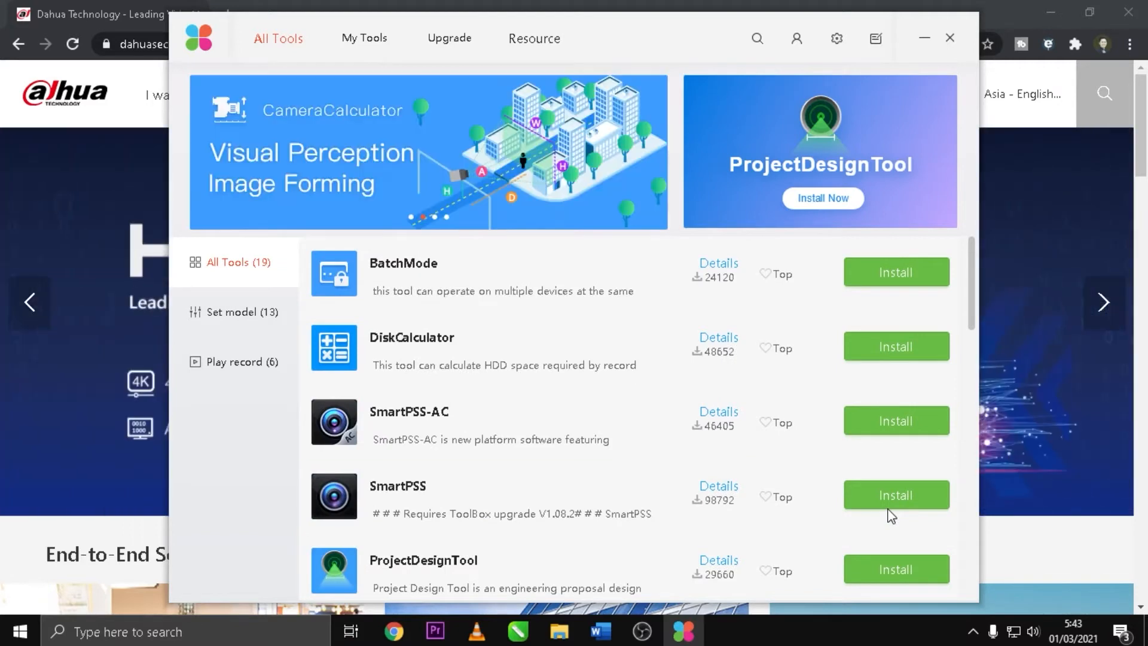
scroll(776, 411, down, 10)
scroll(766, 411, up, 10)
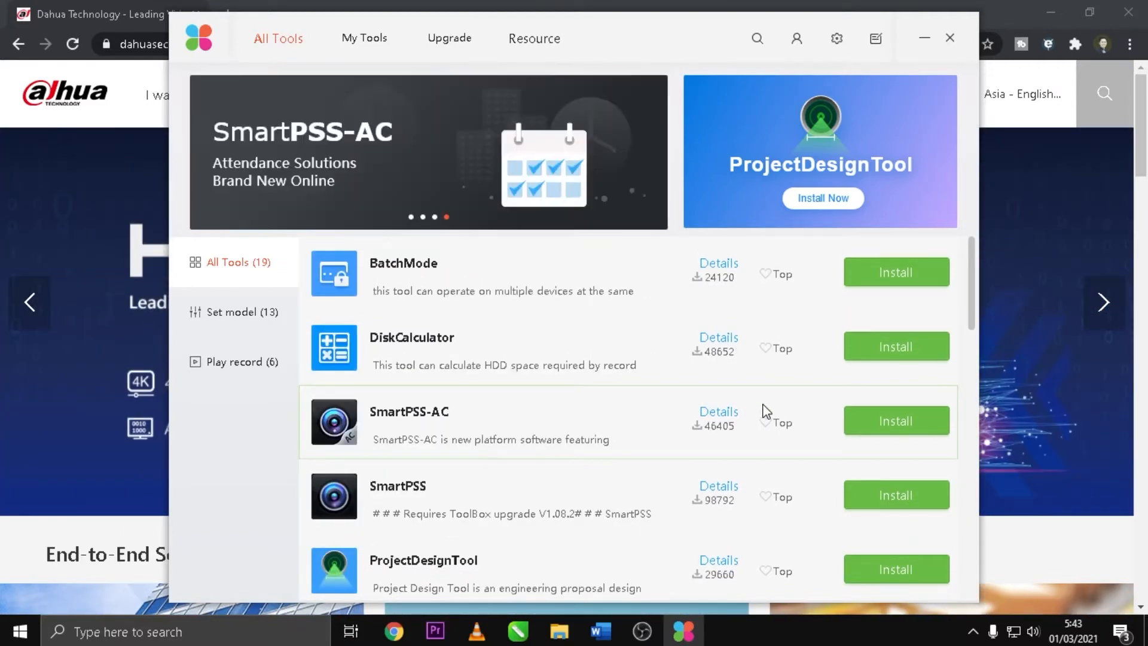
scroll(778, 407, down, 10)
scroll(822, 404, up, 10)
click(367, 40)
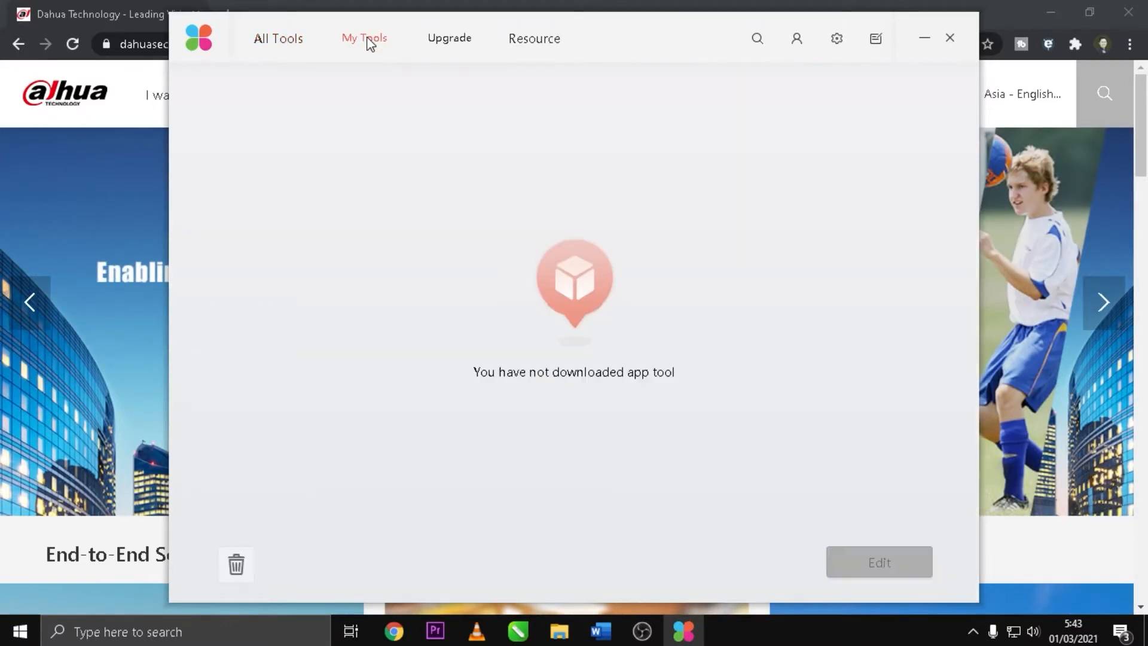
click(289, 41)
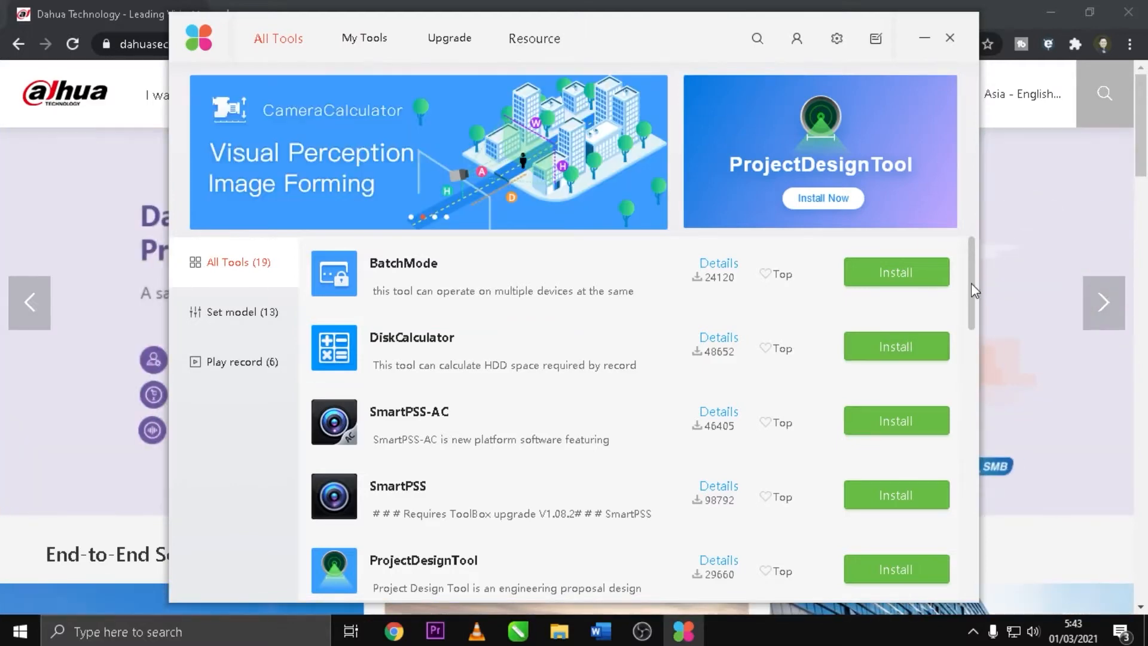
Step: Recheck My Tools, then scroll All Tools down to ConfigTool
scroll(971, 293, down, 1)
drag(973, 301, 965, 387)
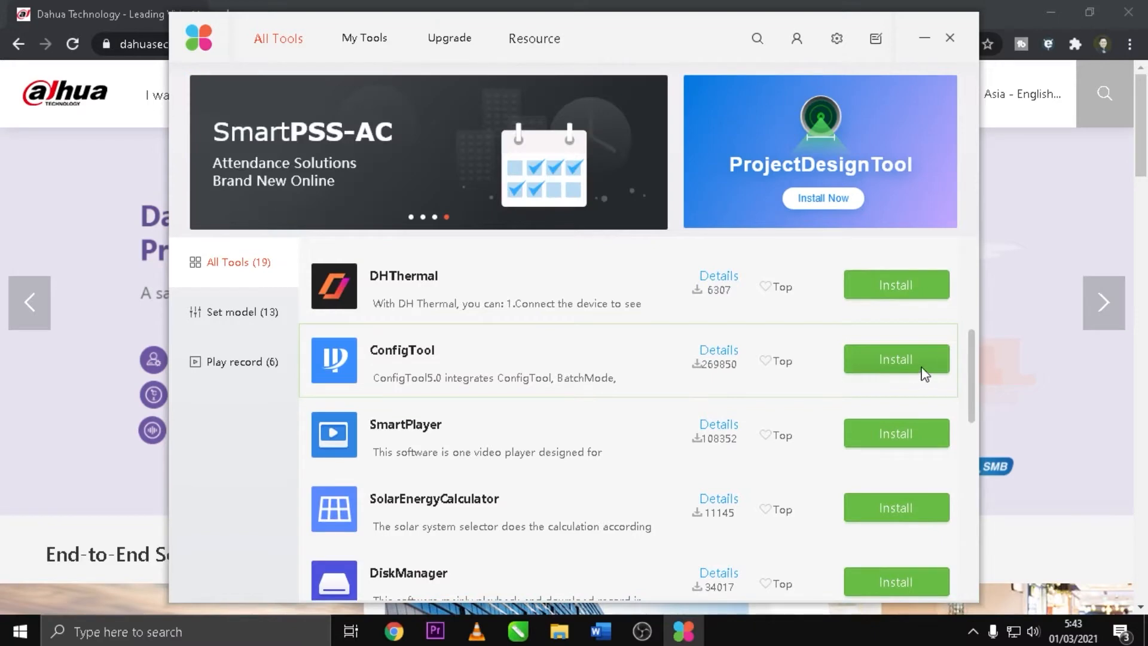
scroll(937, 369, down, 1)
scroll(937, 369, up, 3)
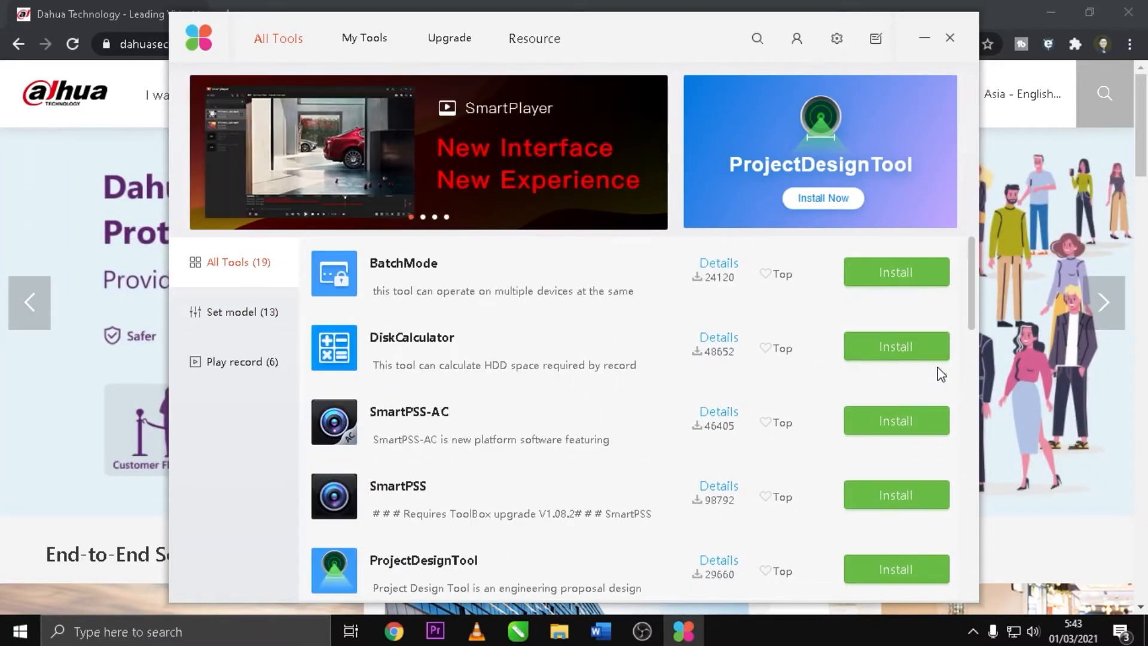
click(369, 38)
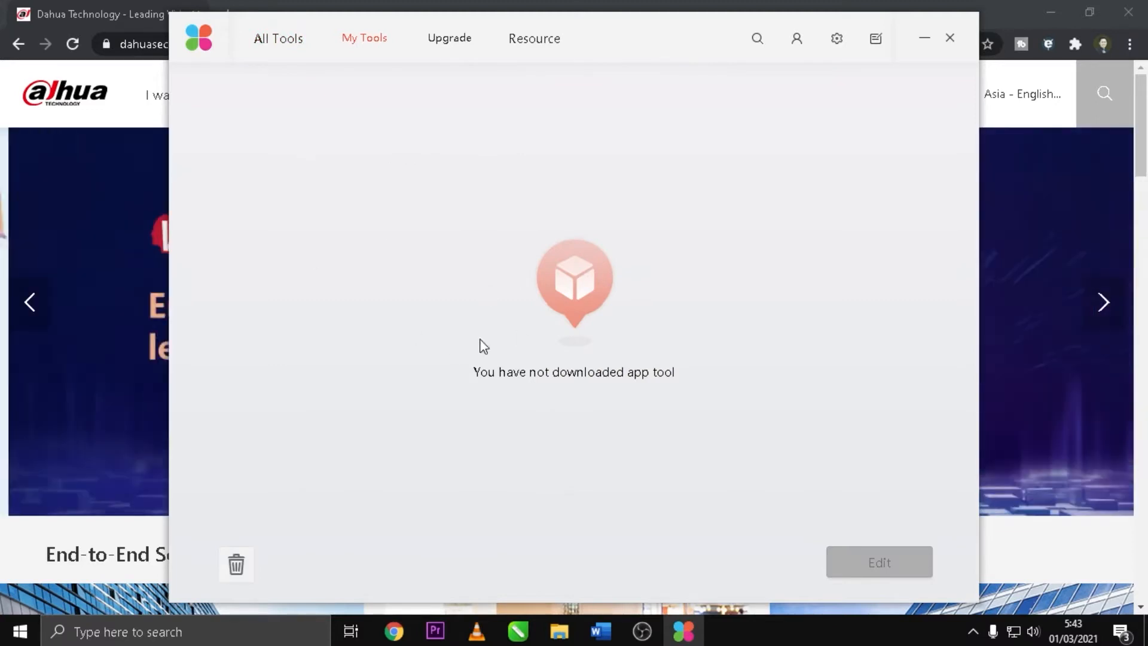
click(274, 40)
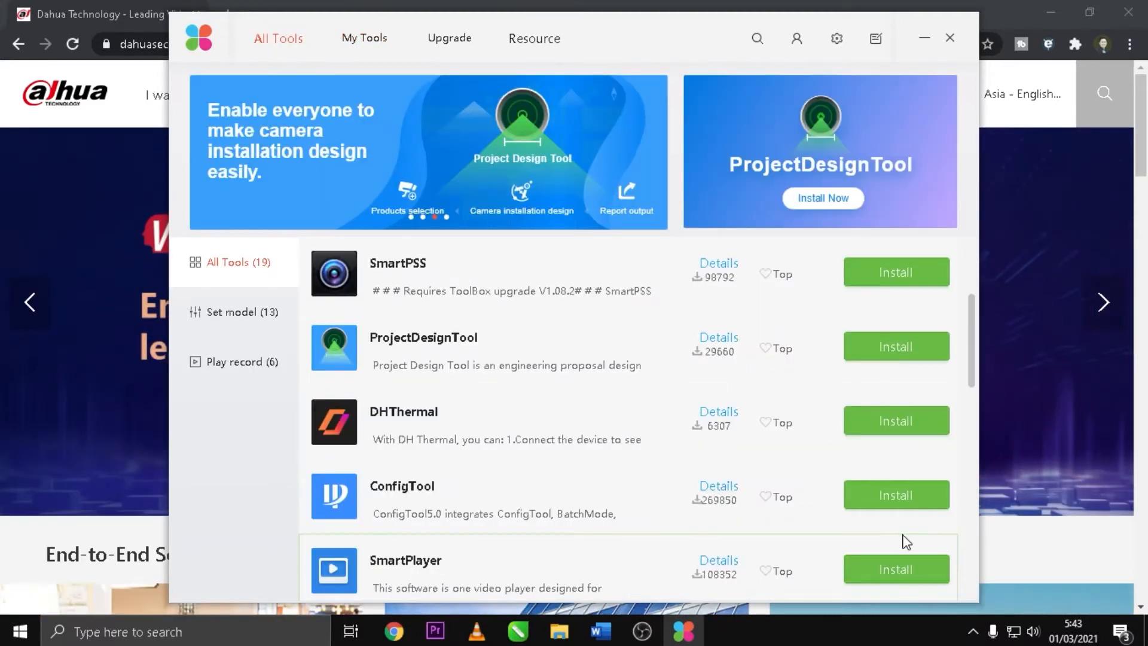
scroll(902, 556, down, 3)
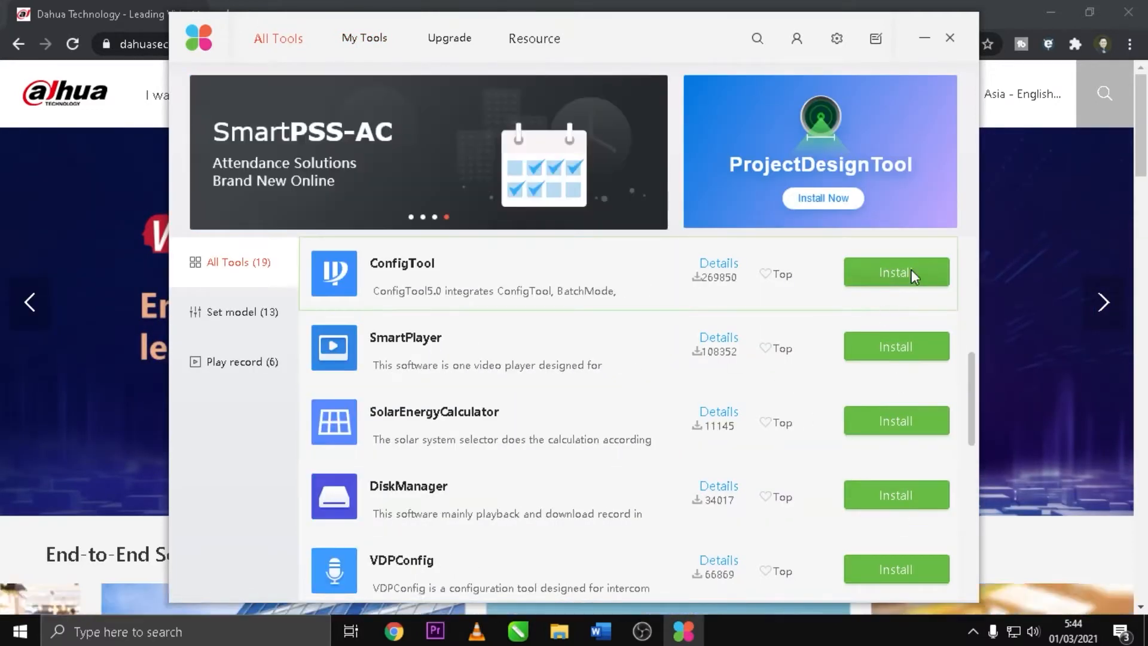
Step: Install ConfigTool from the All Tools list until its button reads Open
click(876, 272)
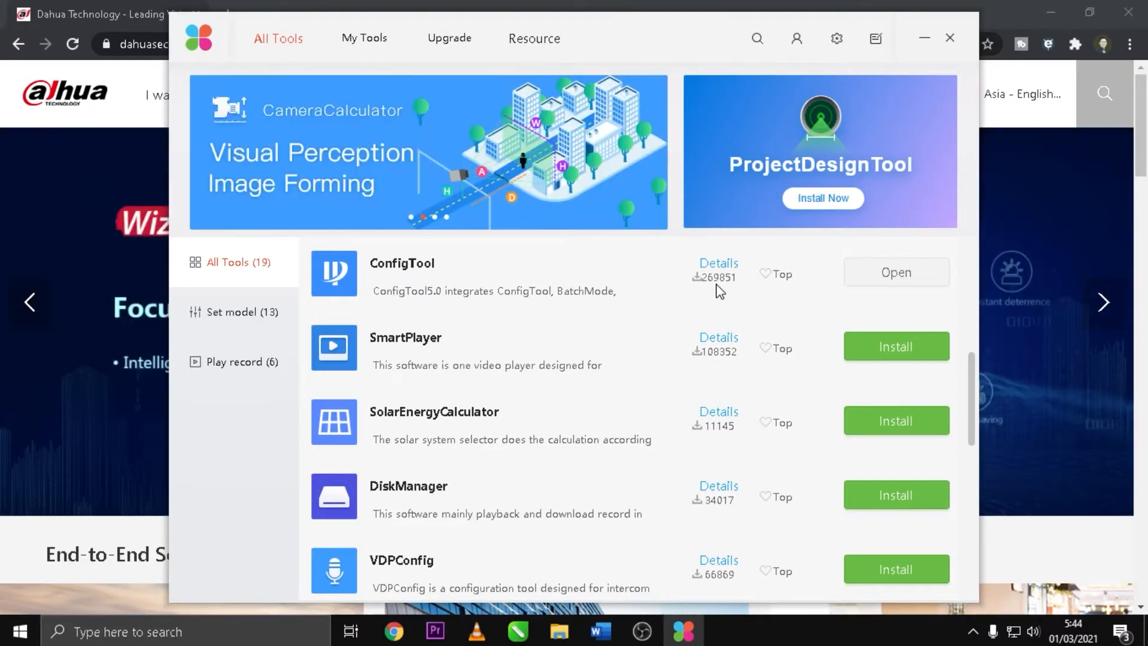
Step: Launch ConfigTool from My Tools and edit the DH-XVR1A04's IP, toggling Mode DHCP/Static
click(371, 41)
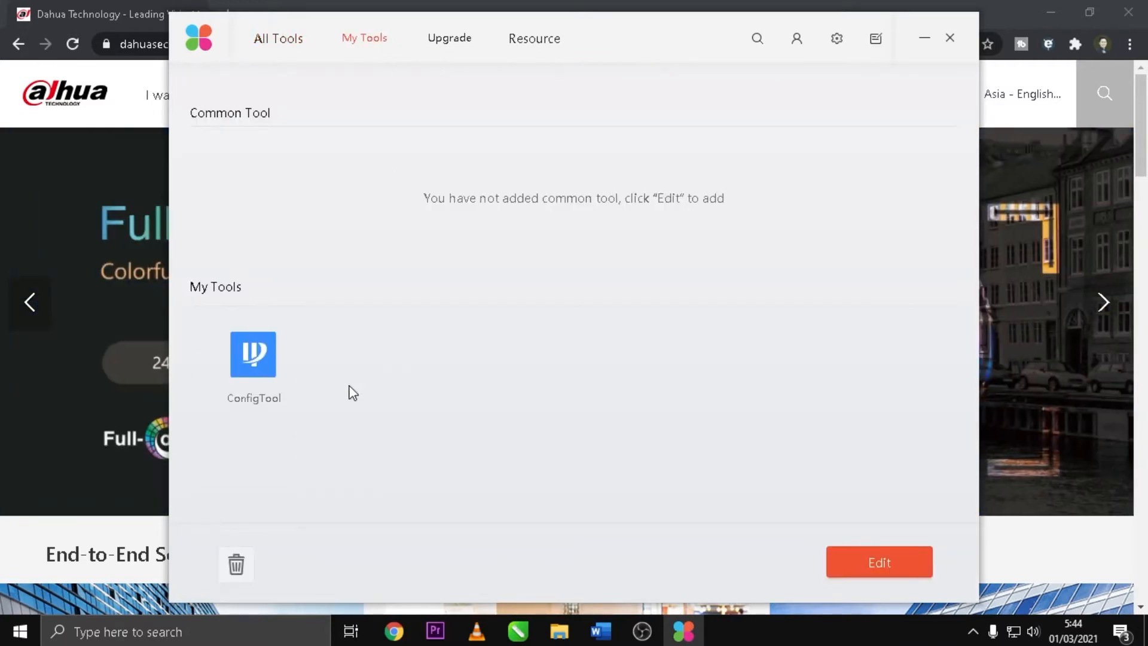
click(269, 370)
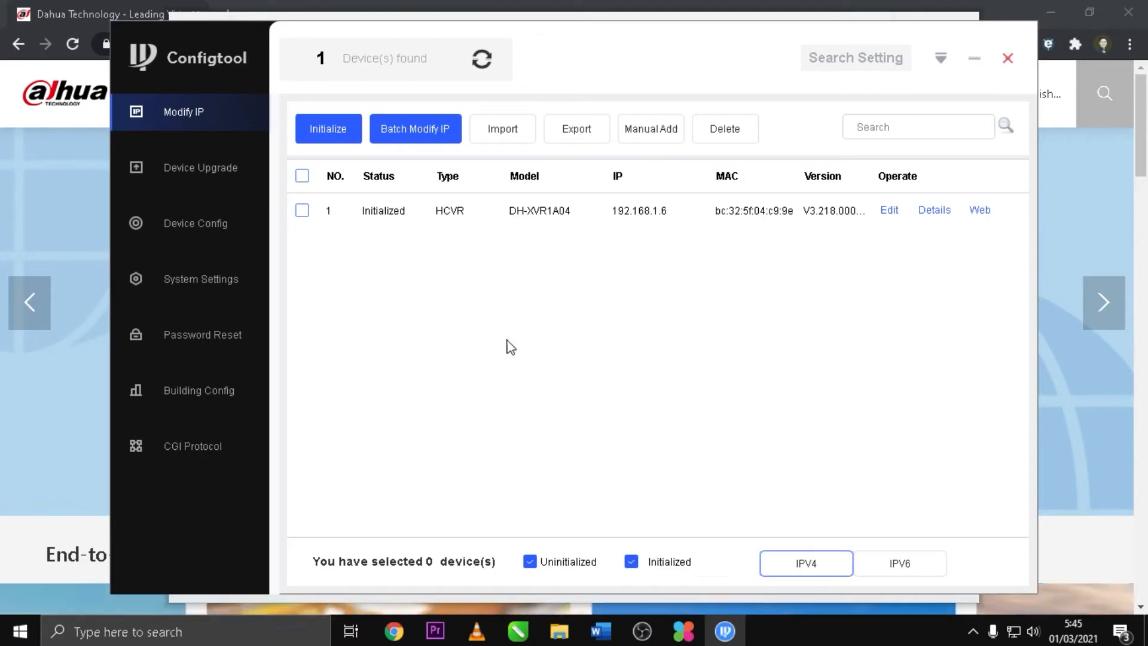
click(889, 211)
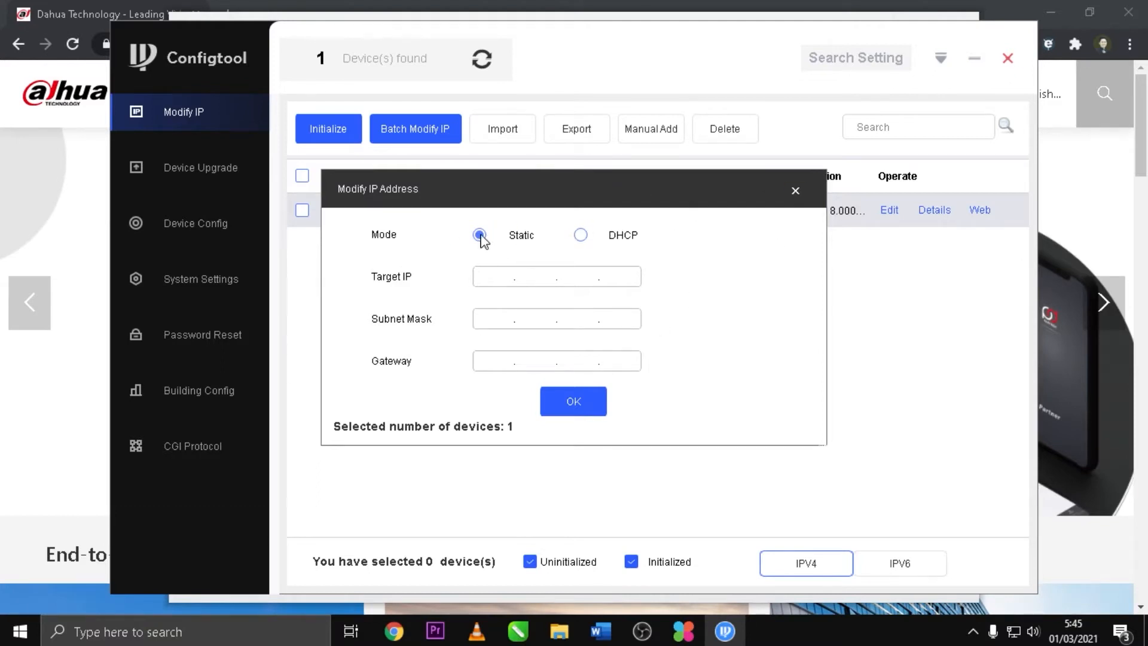
click(581, 235)
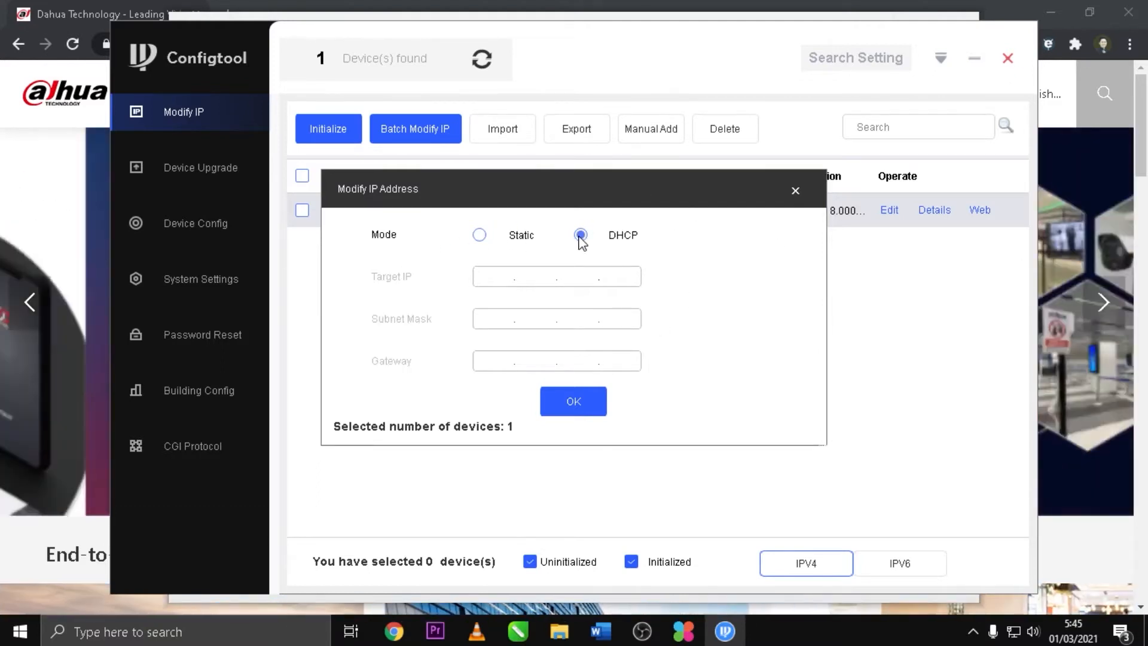
click(480, 236)
Step: Close Modify IP, review the DVR's device details, then go to Device Upgrade
click(795, 191)
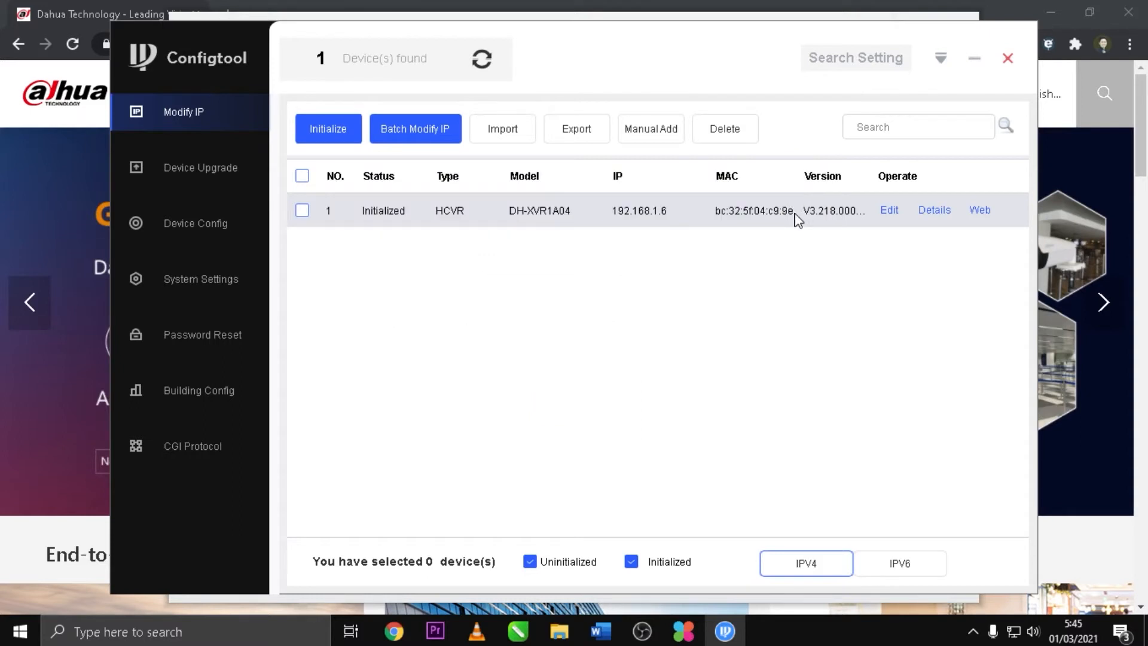
click(940, 213)
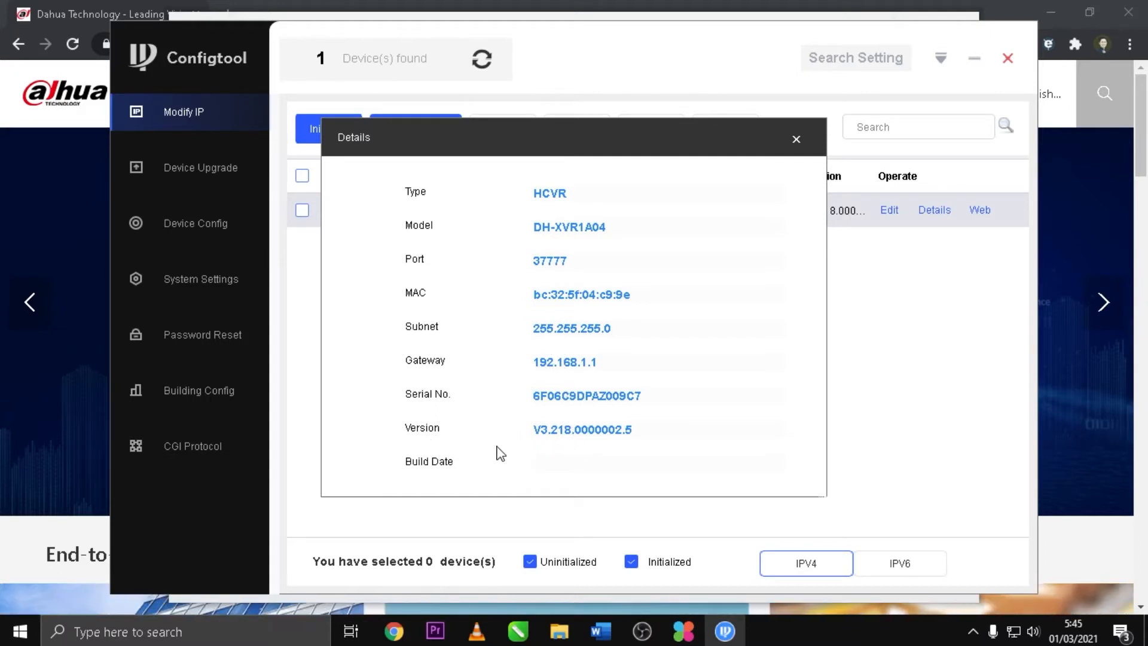
click(796, 139)
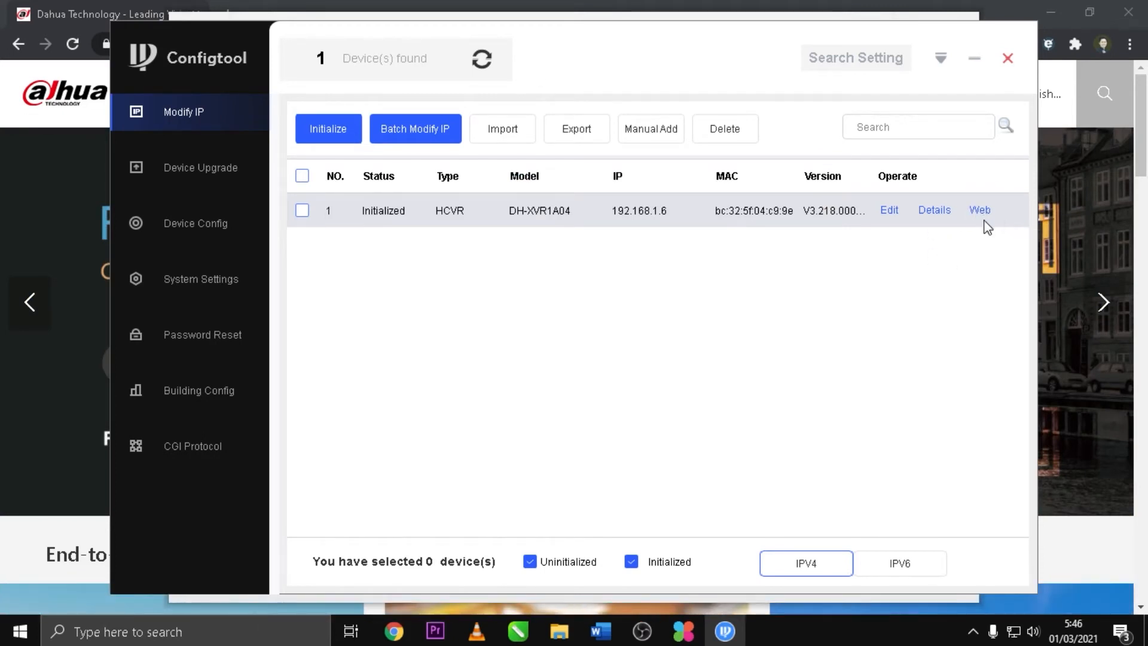
click(207, 170)
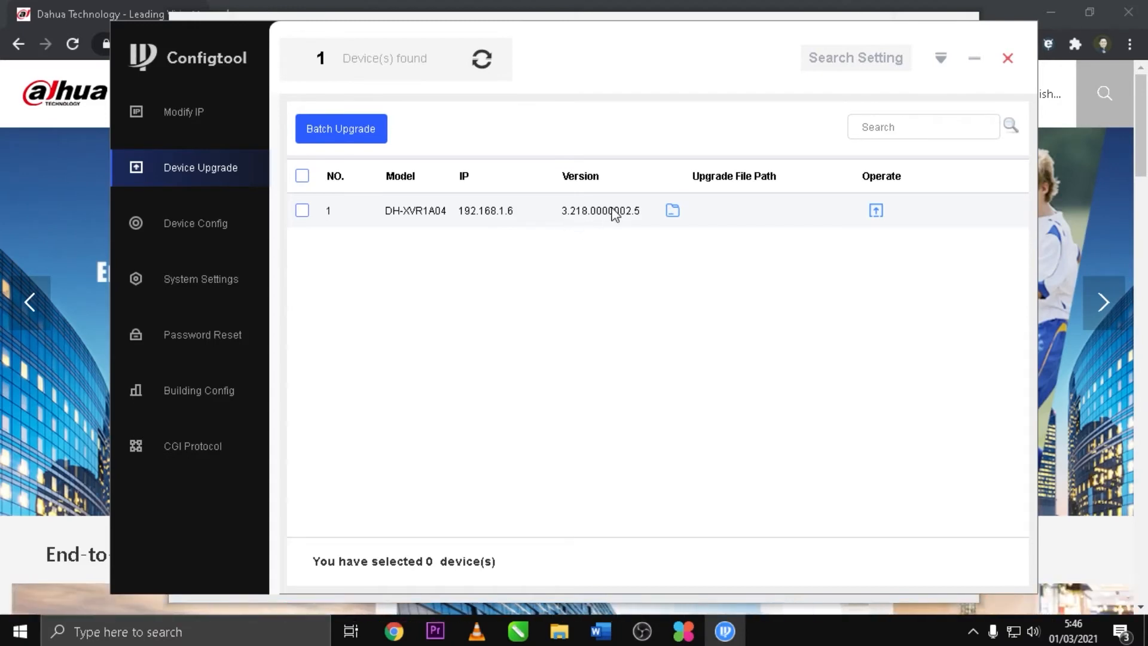
Step: In Device Config, load the DVR at 192.168.1.6 and enter its login password
click(204, 227)
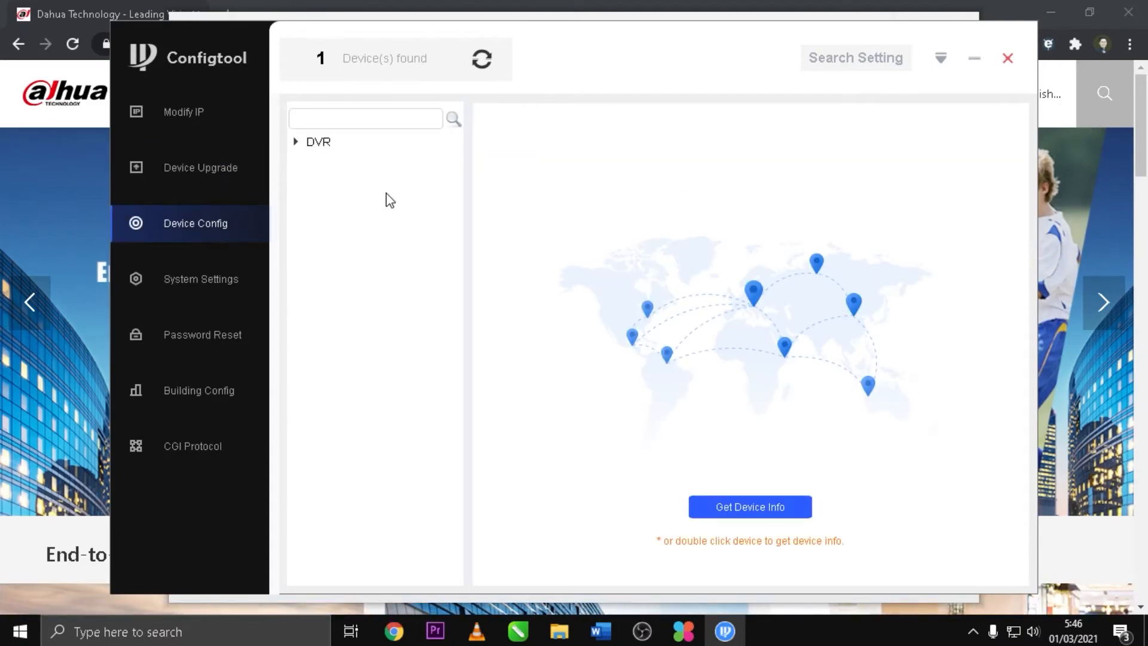
double_click(328, 144)
double_click(373, 155)
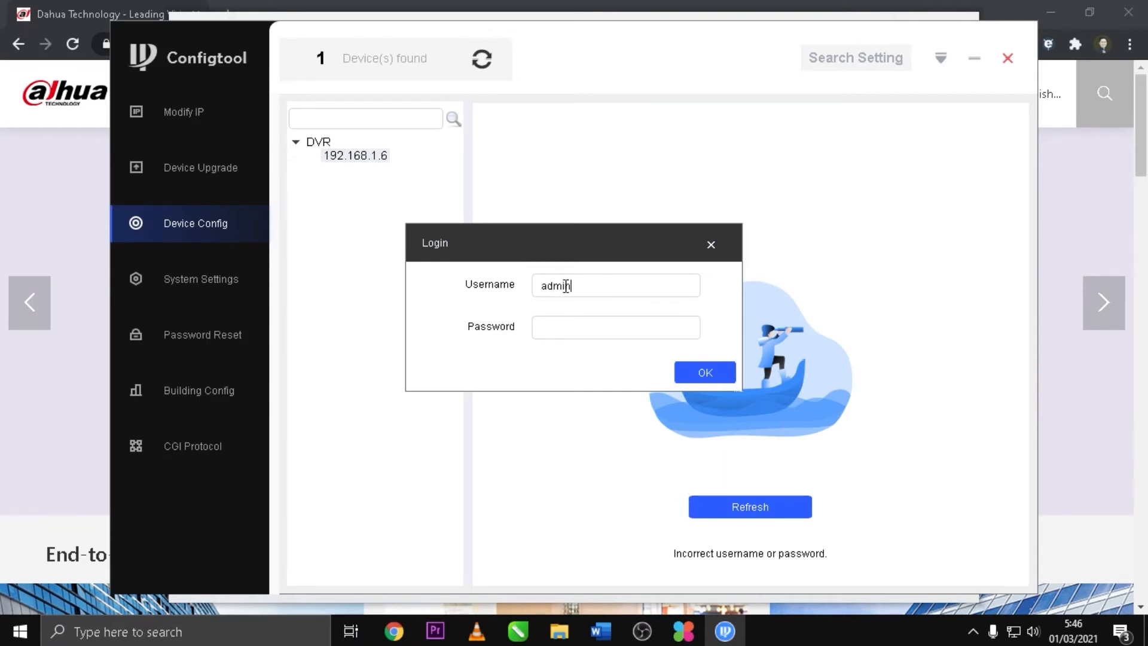
text(******)
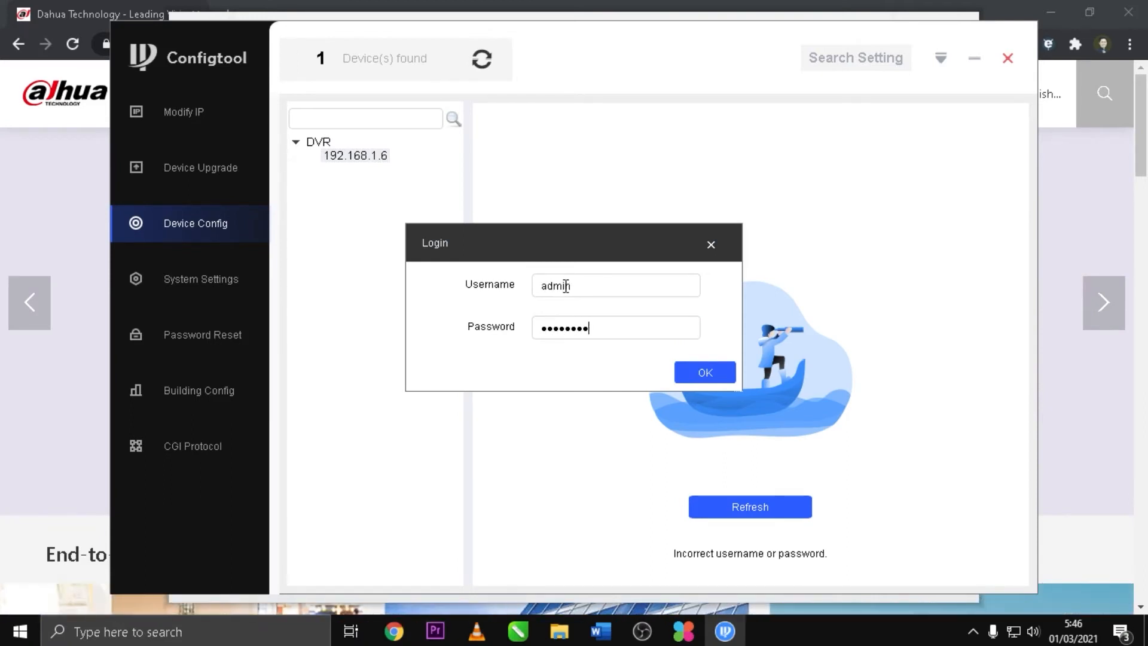
Step: Log in to the DVR and scroll through its Encode settings
click(711, 372)
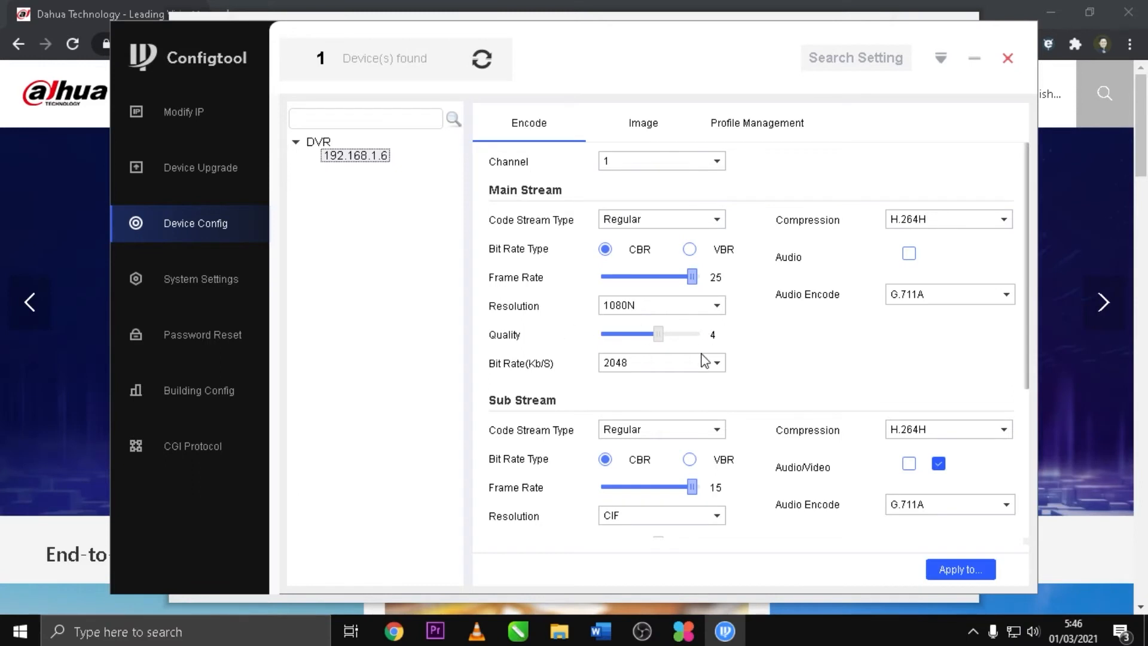
scroll(740, 461, down, 5)
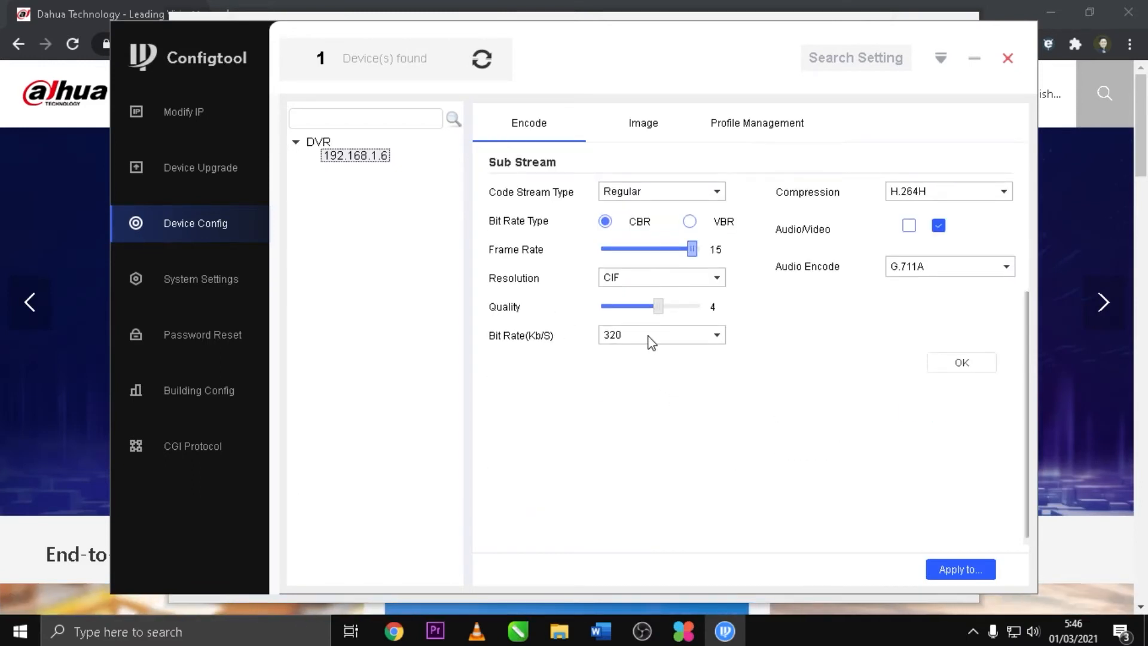
scroll(648, 341, up, 5)
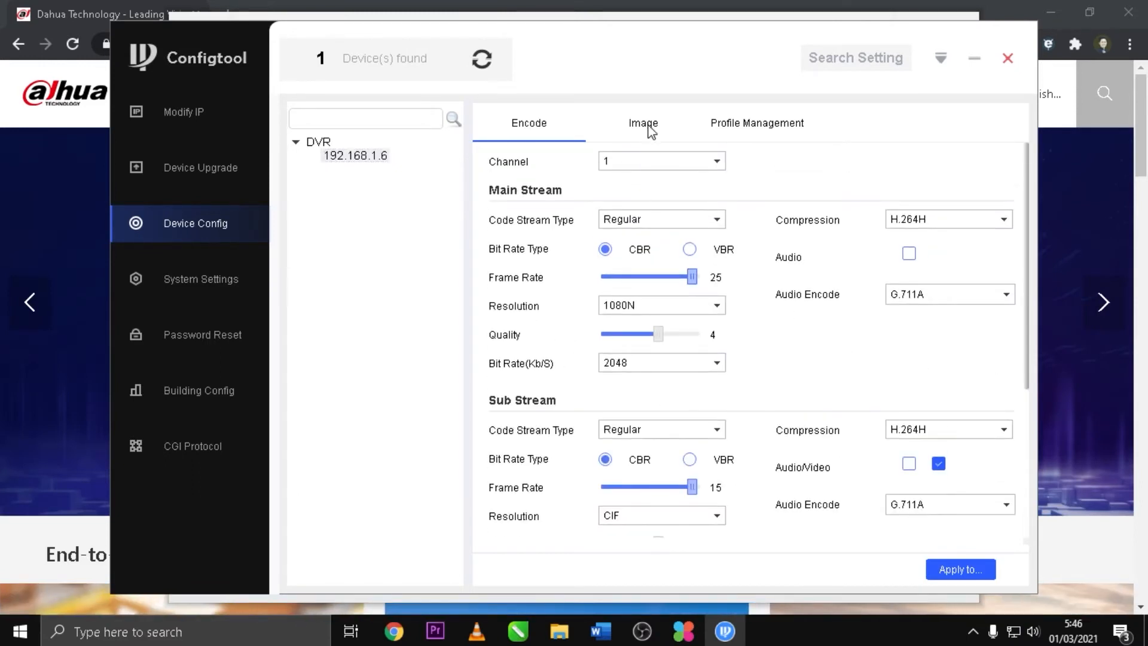
Step: Preview Channel 4 under Image, view Profile Management, then return to Encode
click(643, 124)
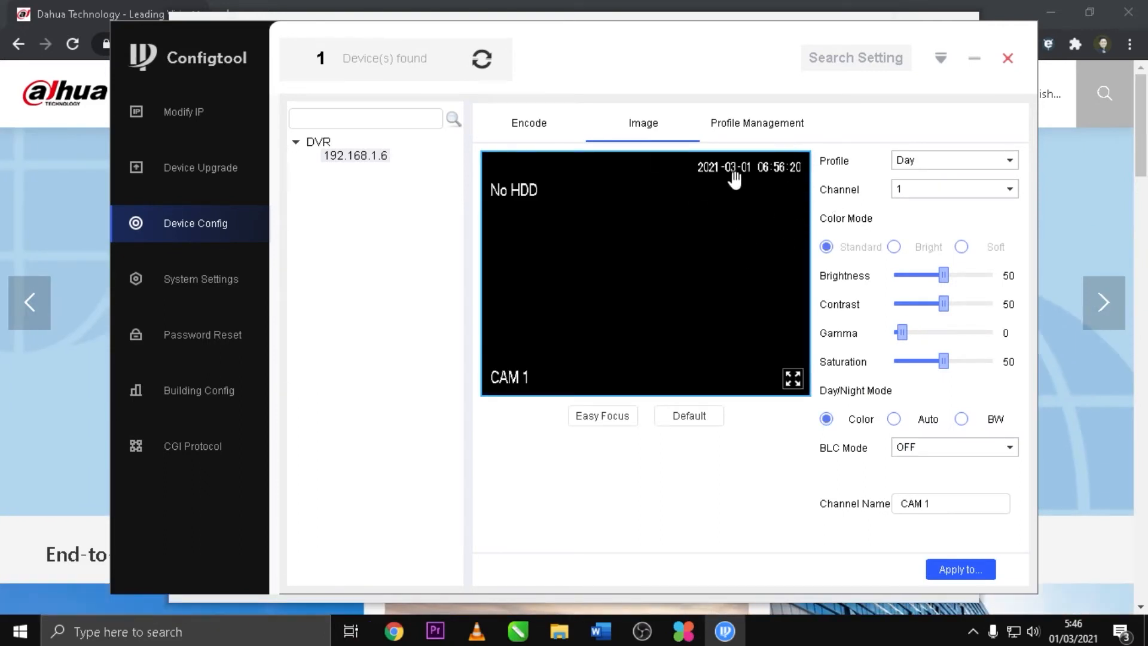
click(1009, 190)
click(947, 272)
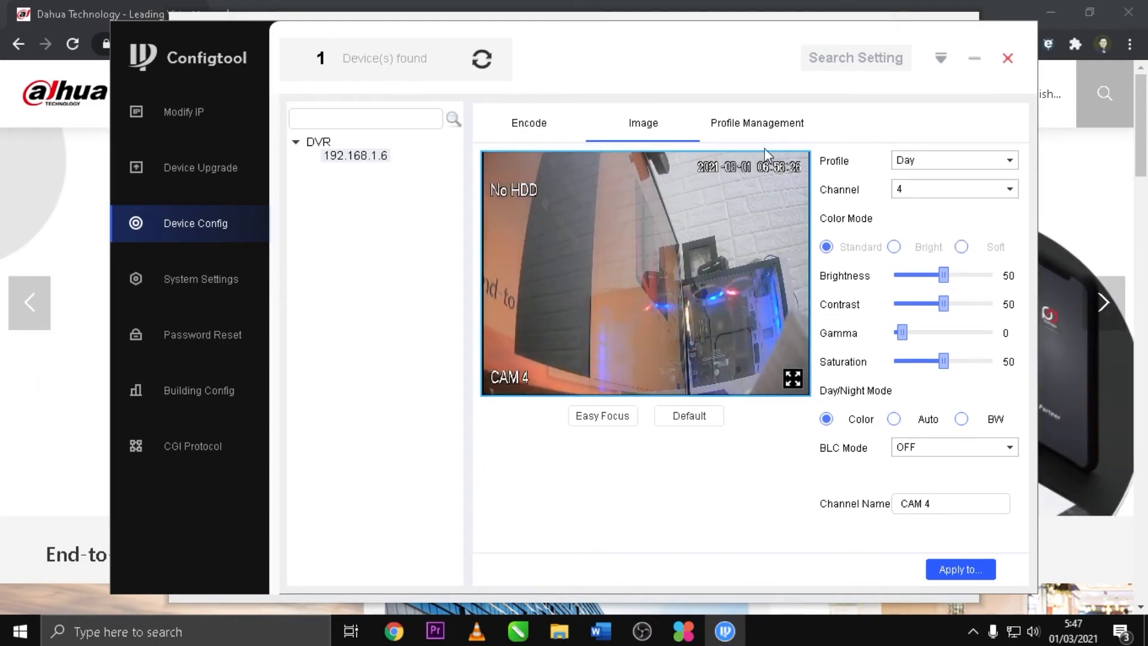
click(757, 126)
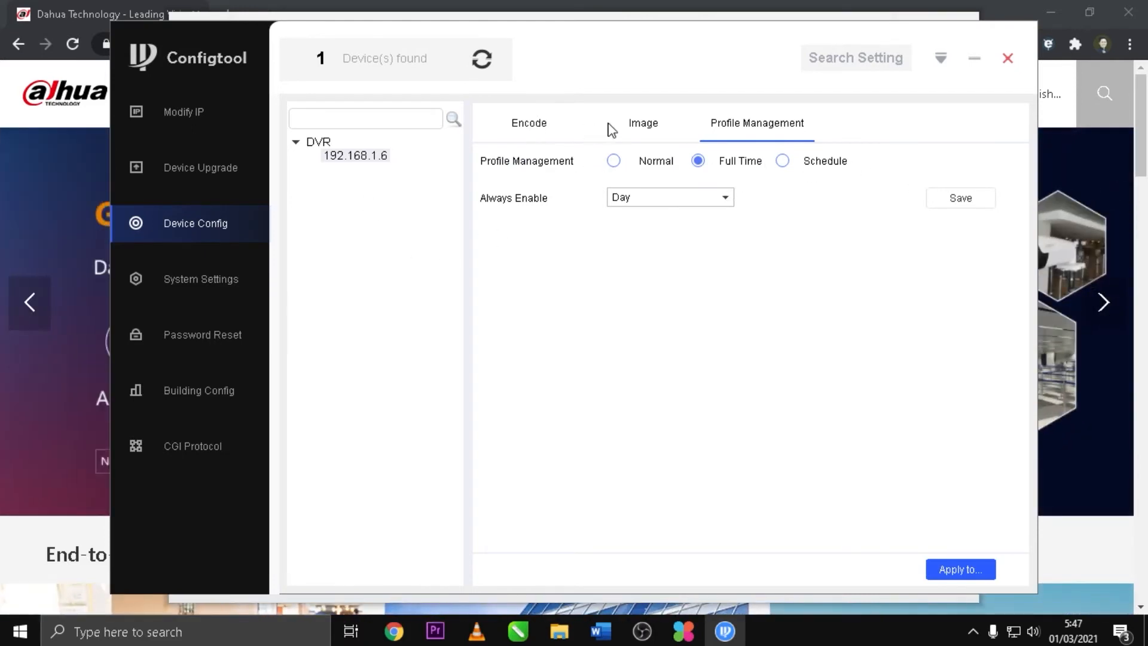
click(650, 125)
click(520, 128)
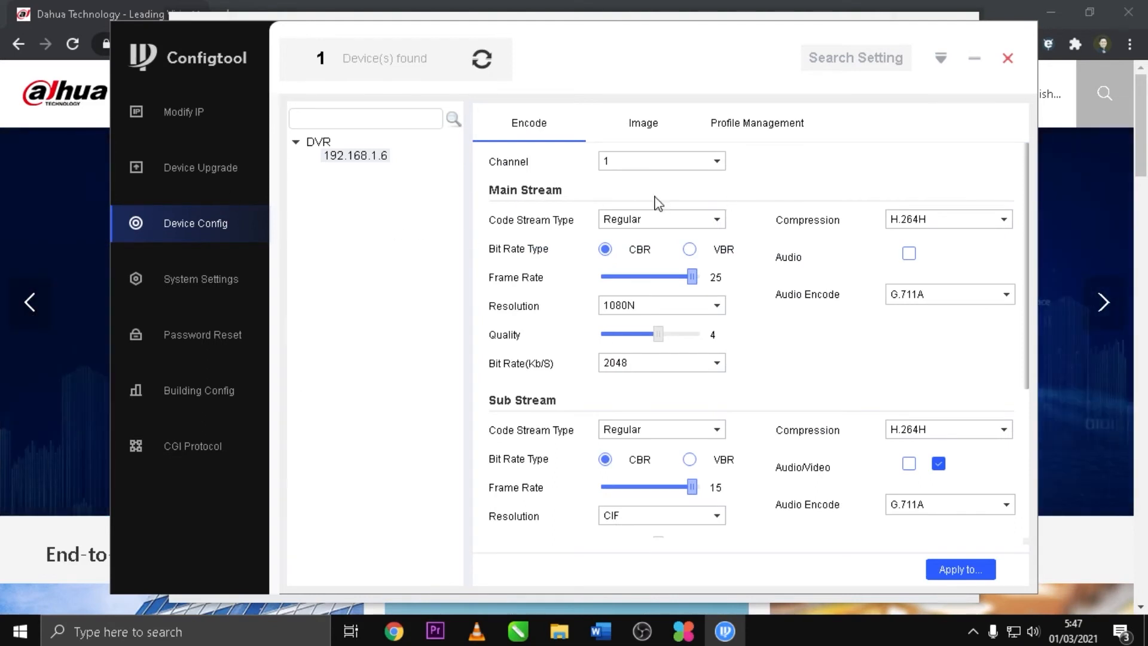
Step: Open the DVR's System Settings and scroll through the timing options
click(212, 290)
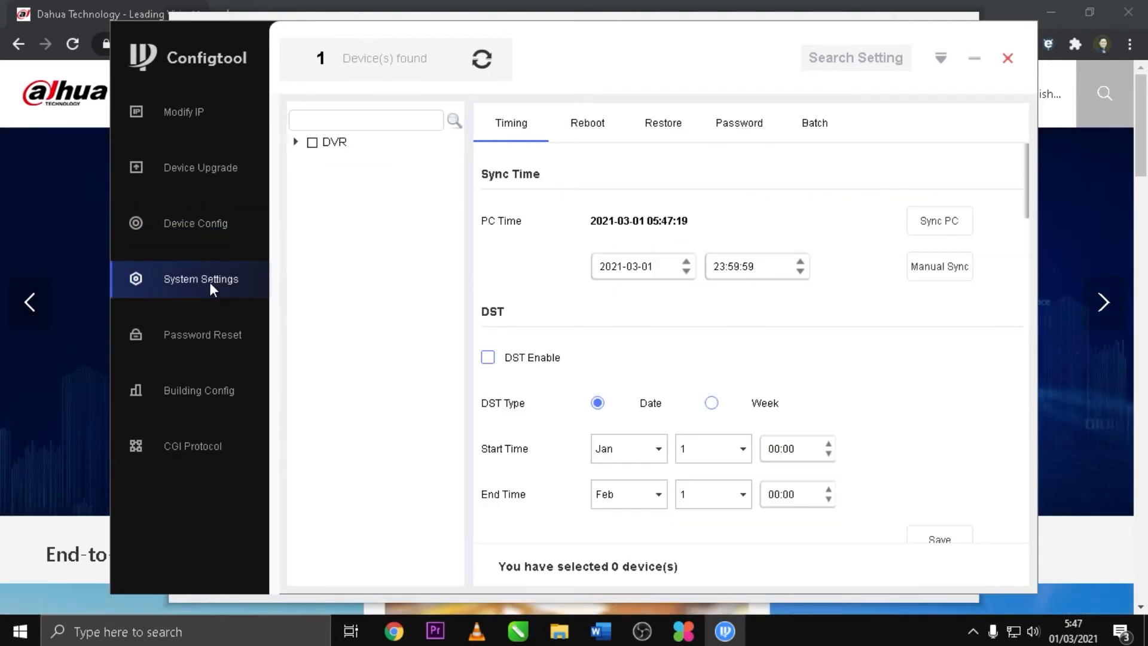
scroll(792, 332, down, 8)
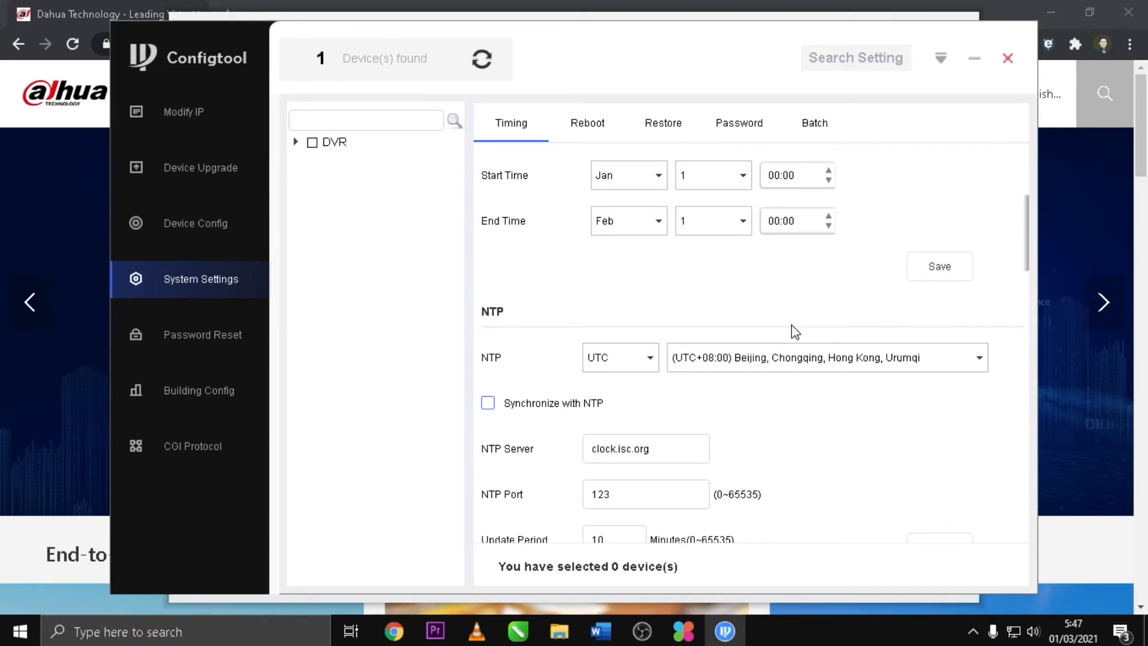
scroll(794, 331, down, 5)
scroll(794, 331, up, 12)
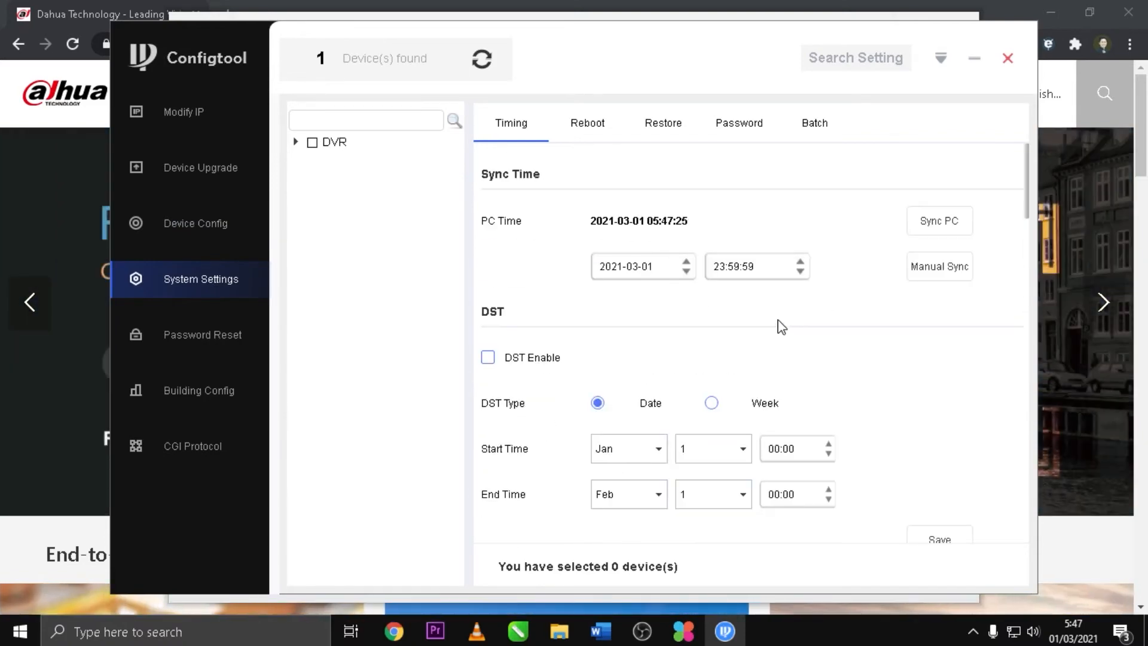
Step: Look through the Reboot, Restore, Password and Batch tabs, then open Password Reset
click(591, 124)
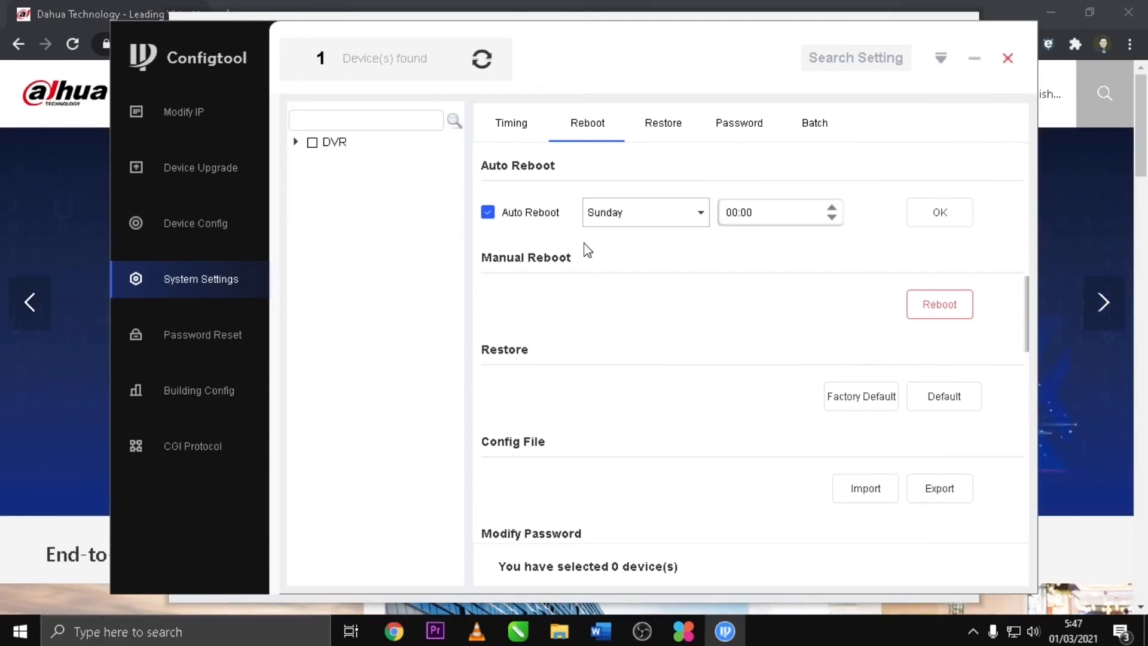
click(667, 128)
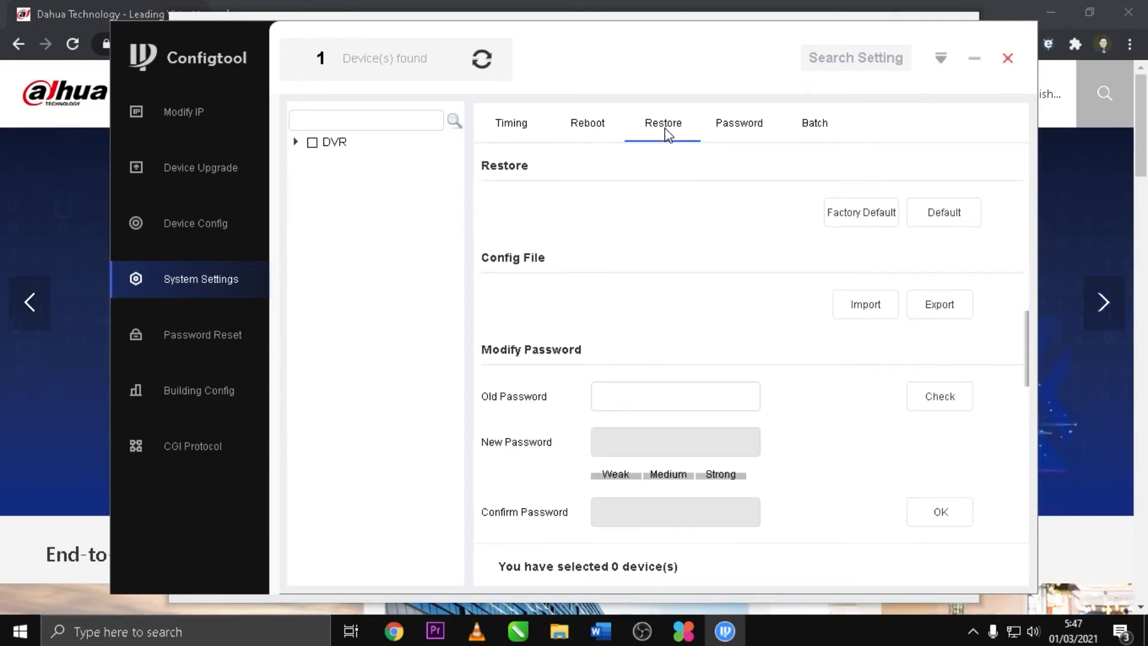
click(752, 127)
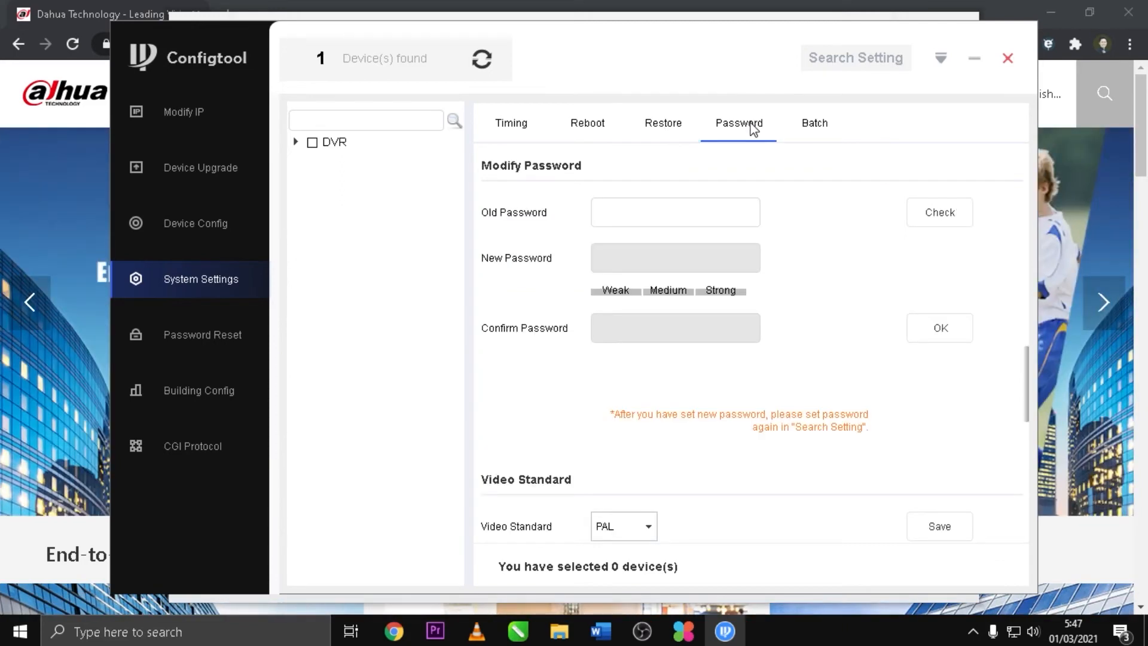
click(815, 123)
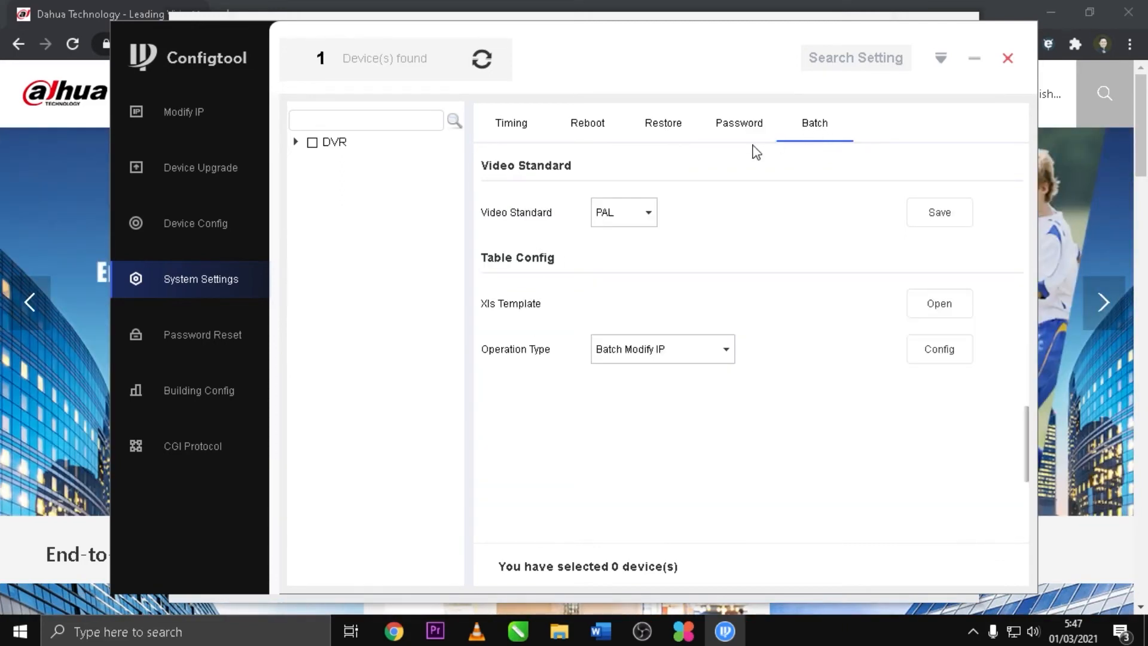
click(233, 353)
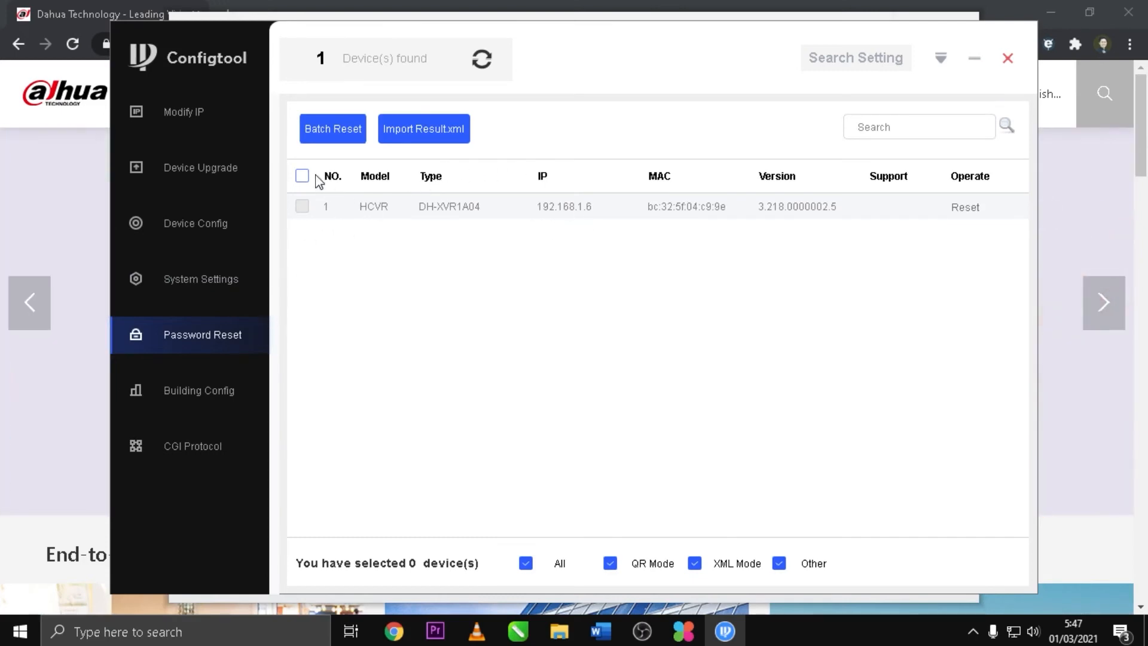
Step: View the Building Config and CGI Protocol pages, then return to Modify IP
click(190, 395)
click(192, 440)
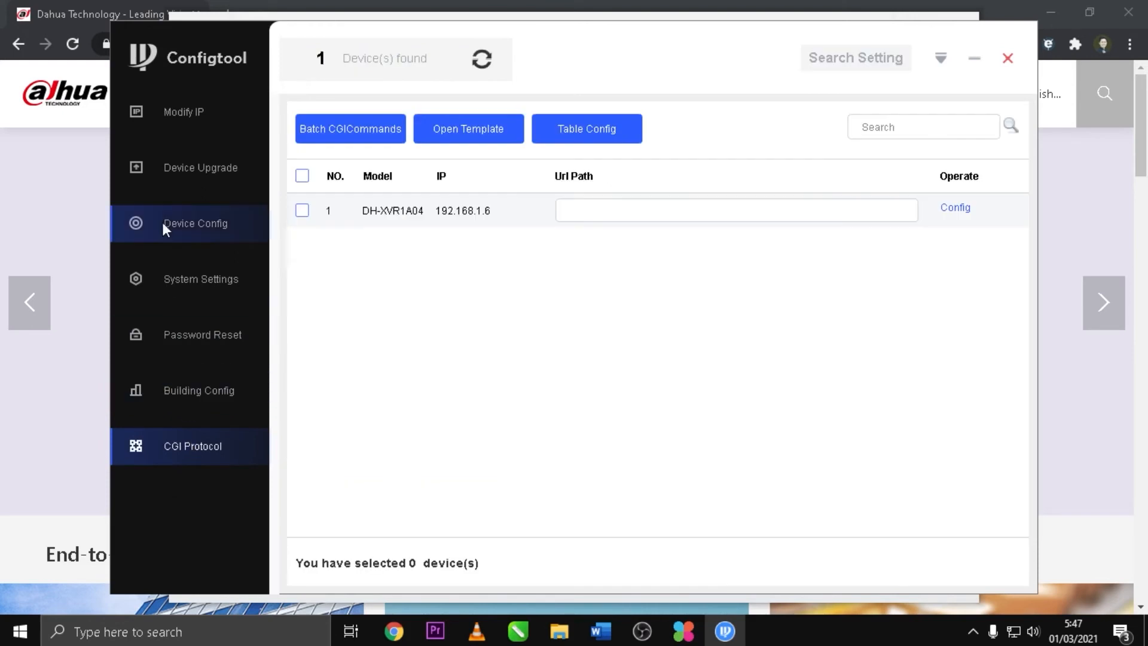
click(172, 120)
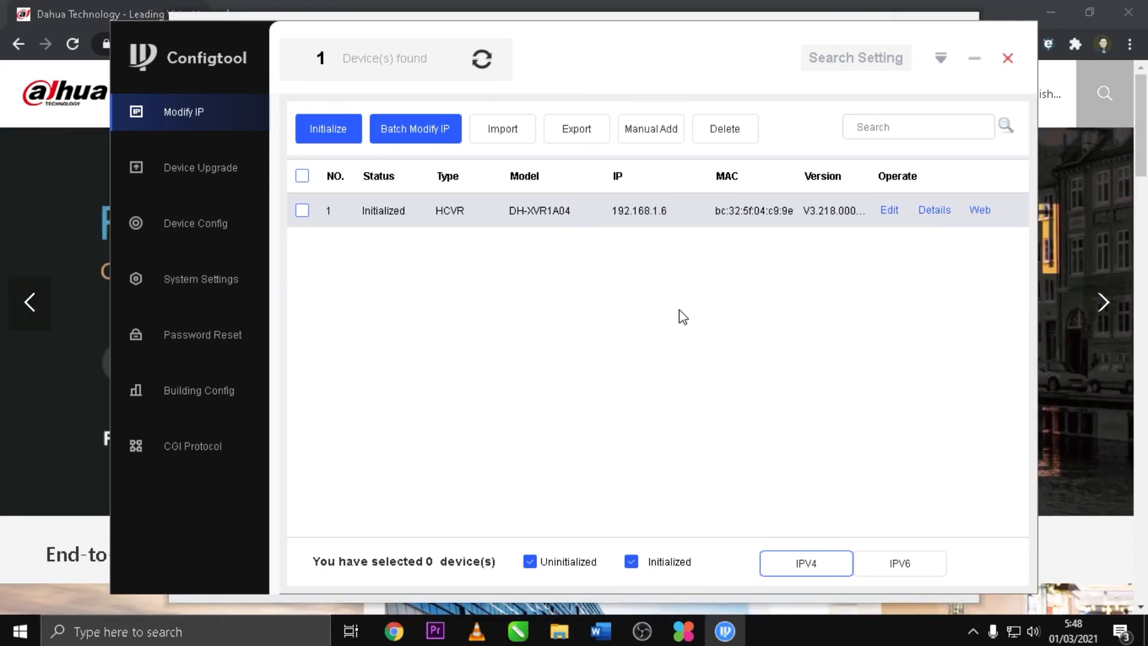
Step: Minimize ConfigTool and then the Dahua ToolBox window to reveal the Dahua website
click(979, 67)
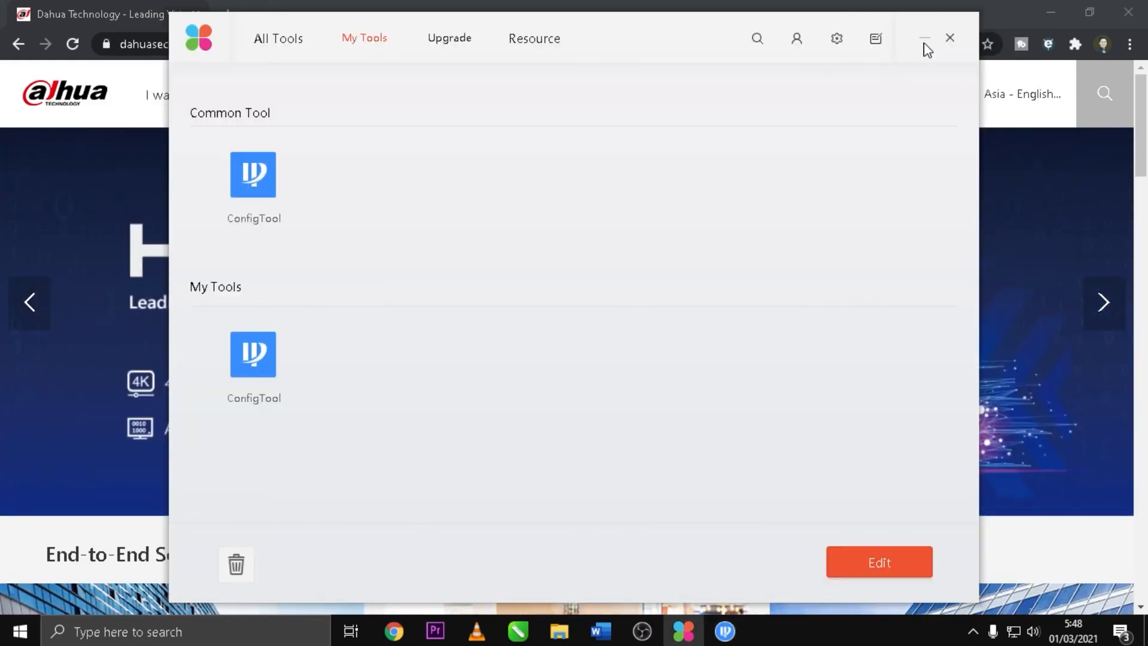
click(924, 38)
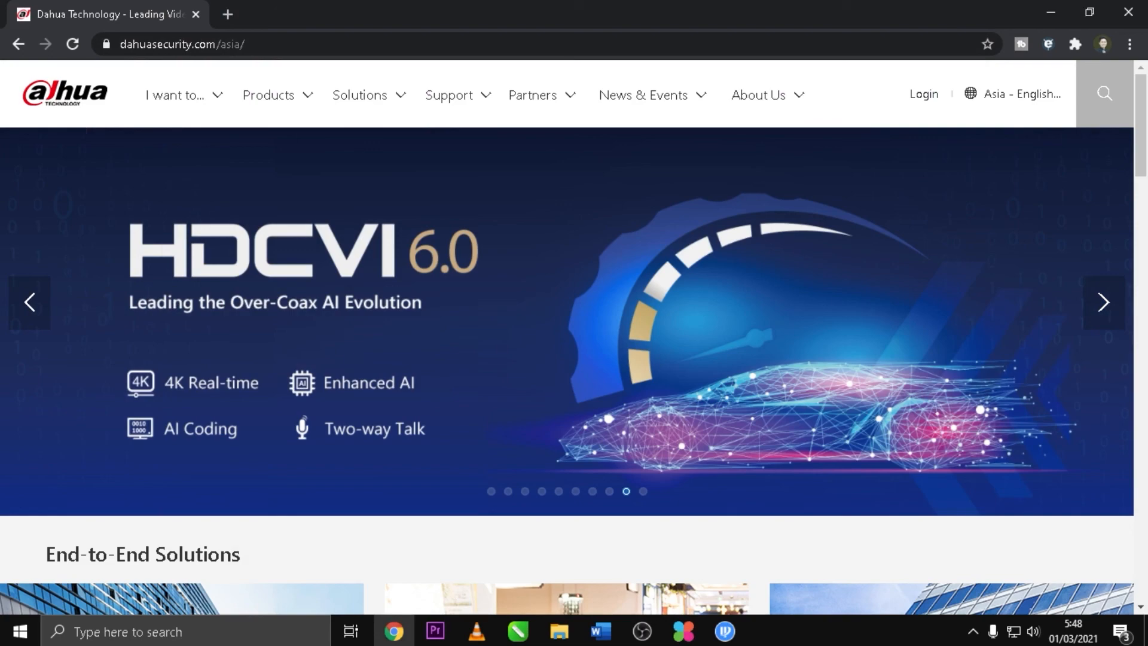